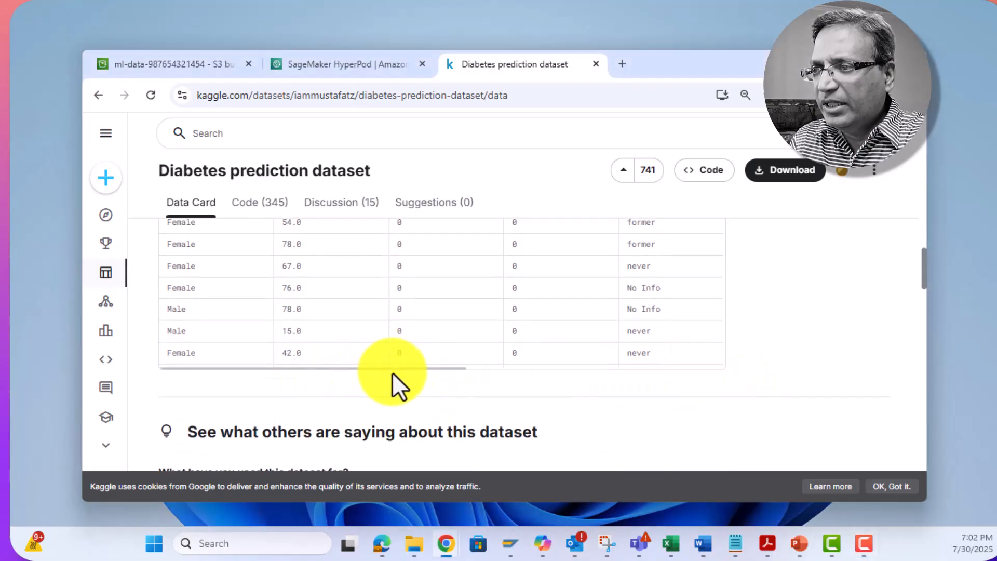
# - Examine the columns and sample rows of the diabetes prediction dataset, including the description of the diabetes target variable
pyautogui.moveTo(466, 369); pyautogui.dragTo(732, 371)
pyautogui.scroll(3, 730, 364)
pyautogui.scroll(1, 727, 354)
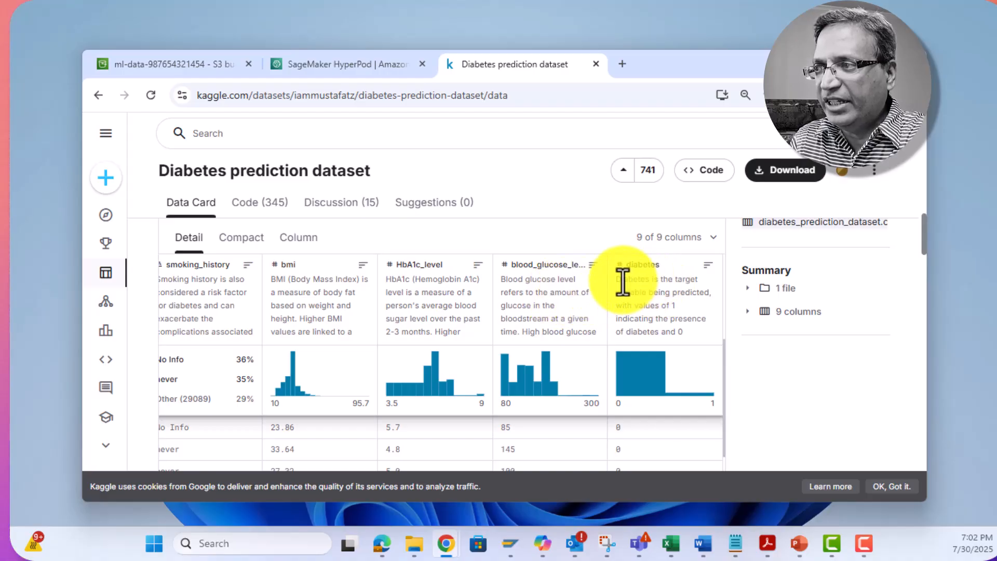
pyautogui.moveTo(617, 279); pyautogui.dragTo(652, 292)
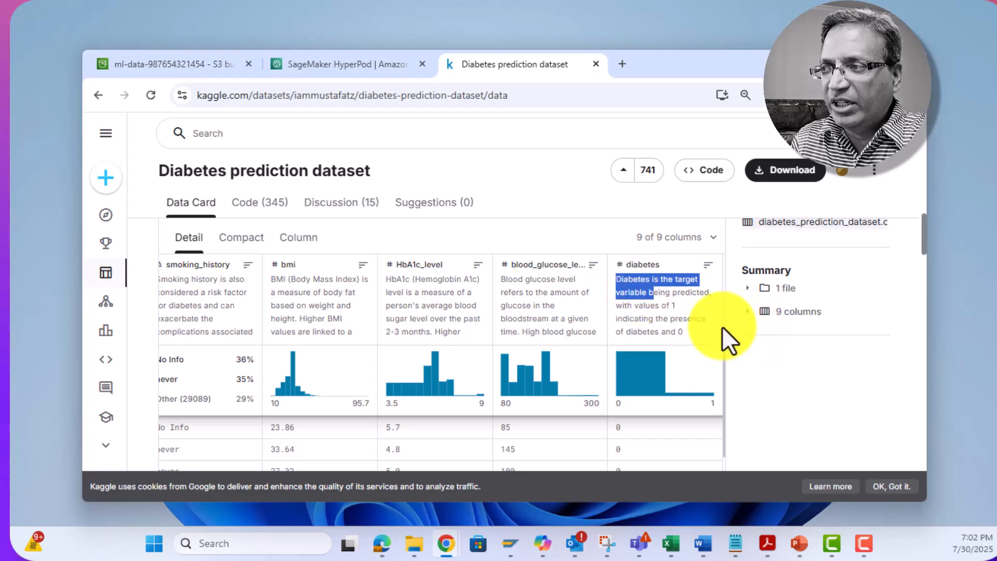
pyautogui.scroll(-2, 722, 337)
pyautogui.scroll(-4, 740, 360)
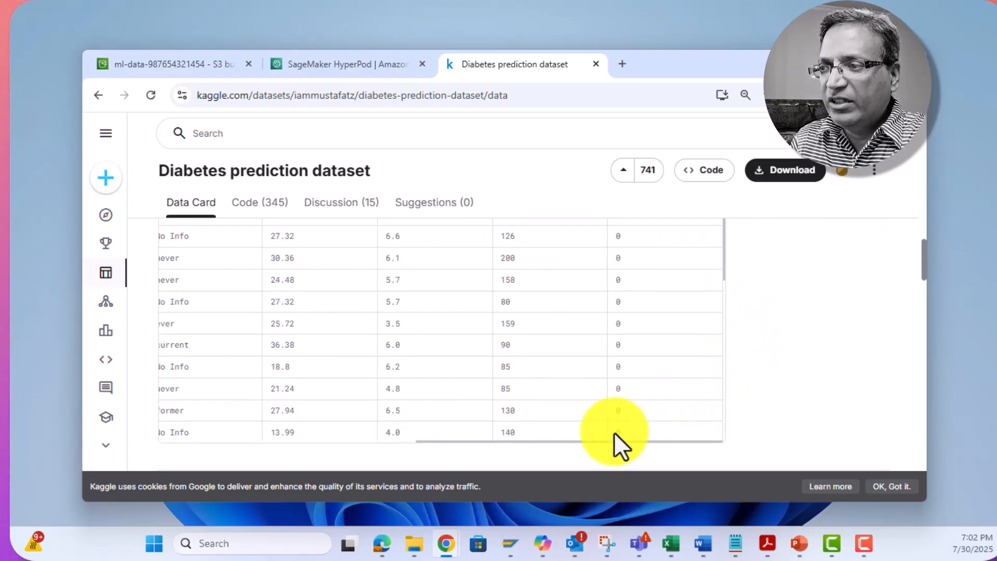
pyautogui.moveTo(615, 434); pyautogui.dragTo(167, 445)
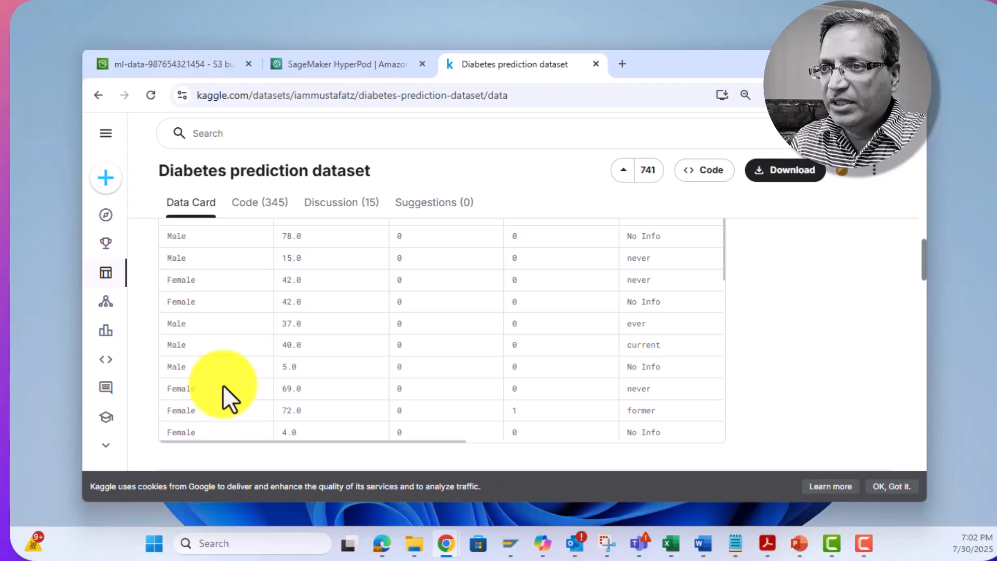
pyautogui.scroll(5, 333, 363)
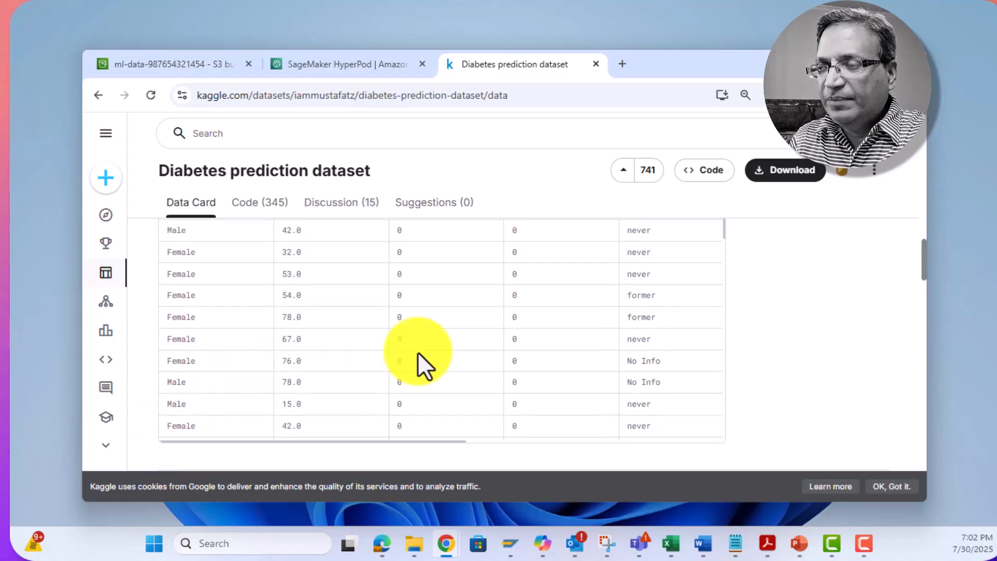
pyautogui.scroll(1, 703, 328)
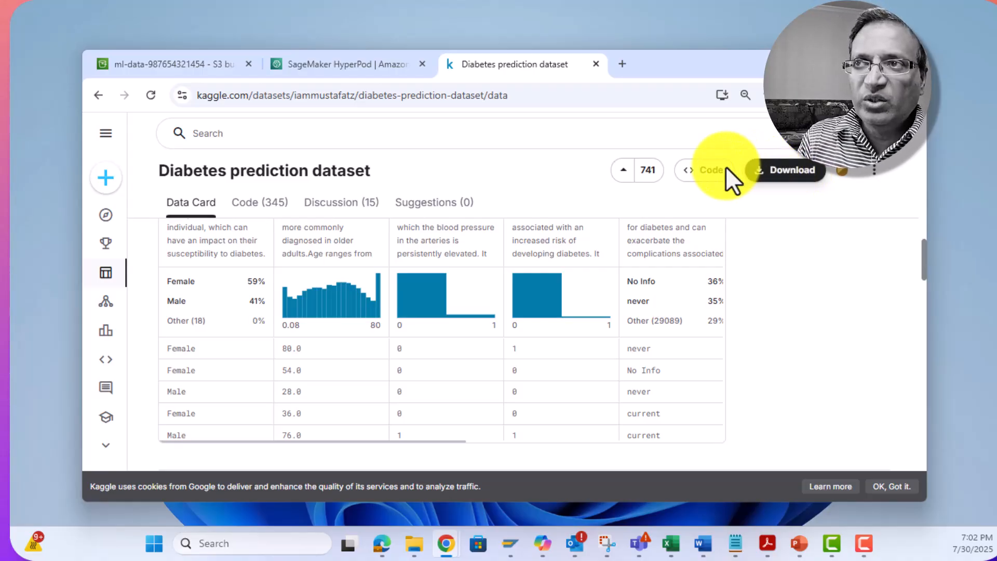
# - Check the dataset CSV in the ml-data S3 bucket and start the SageMaker AI quick setup for a single user
pyautogui.click(129, 59)
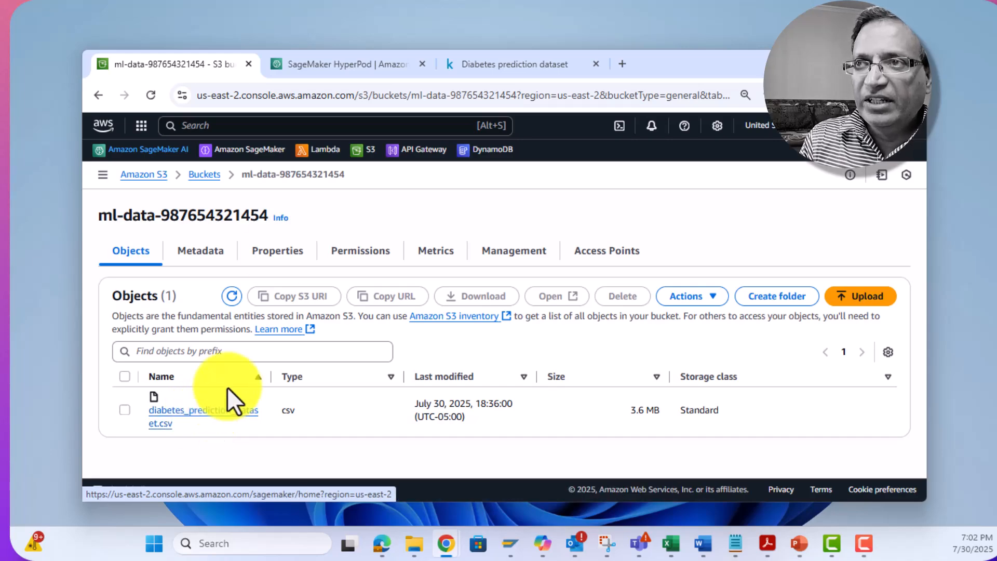
pyautogui.click(328, 63)
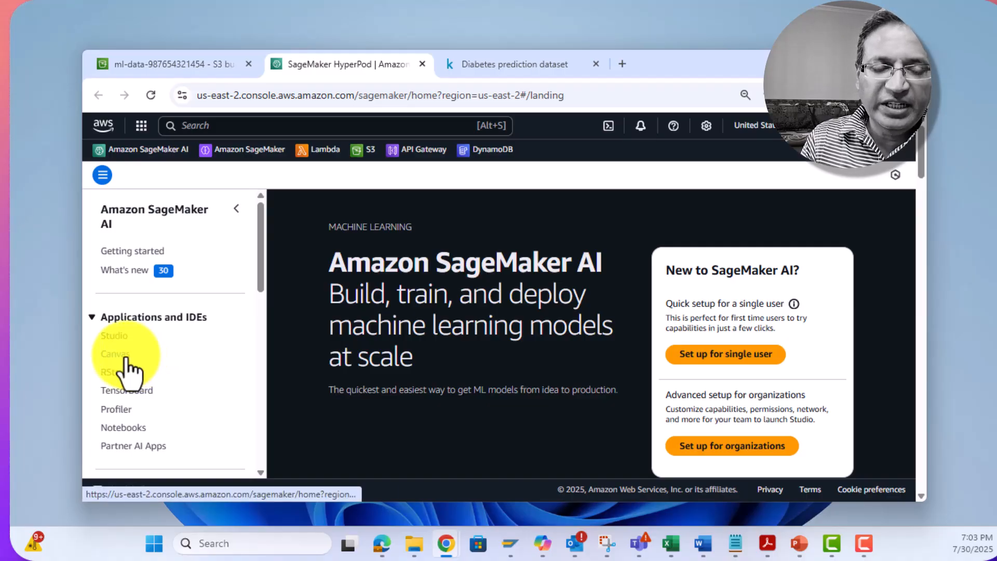
pyautogui.click(744, 358)
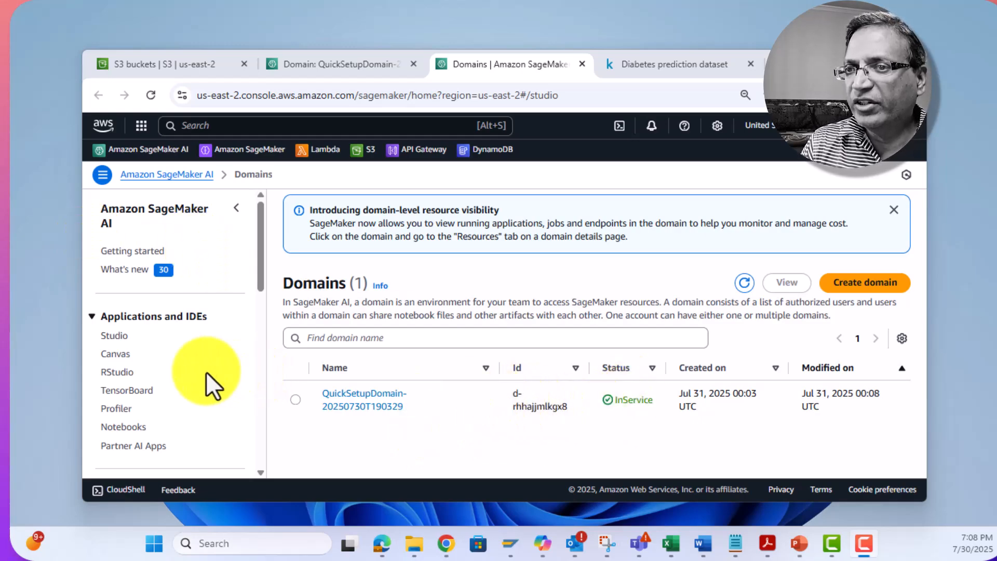
# - Start creating a user profile for SageMaker Canvas and accept the default name and execution role in its general settings
pyautogui.click(124, 354)
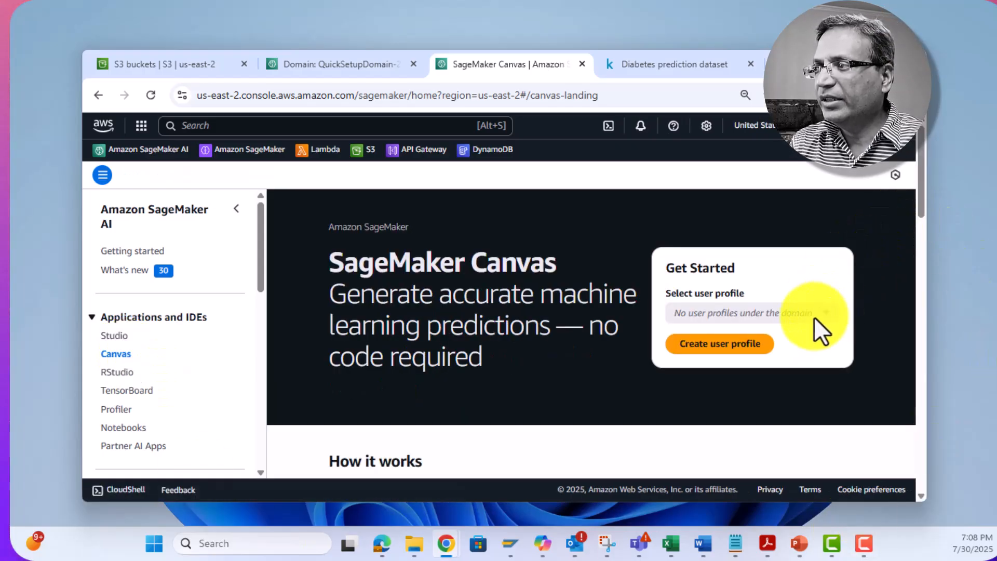
pyautogui.click(748, 345)
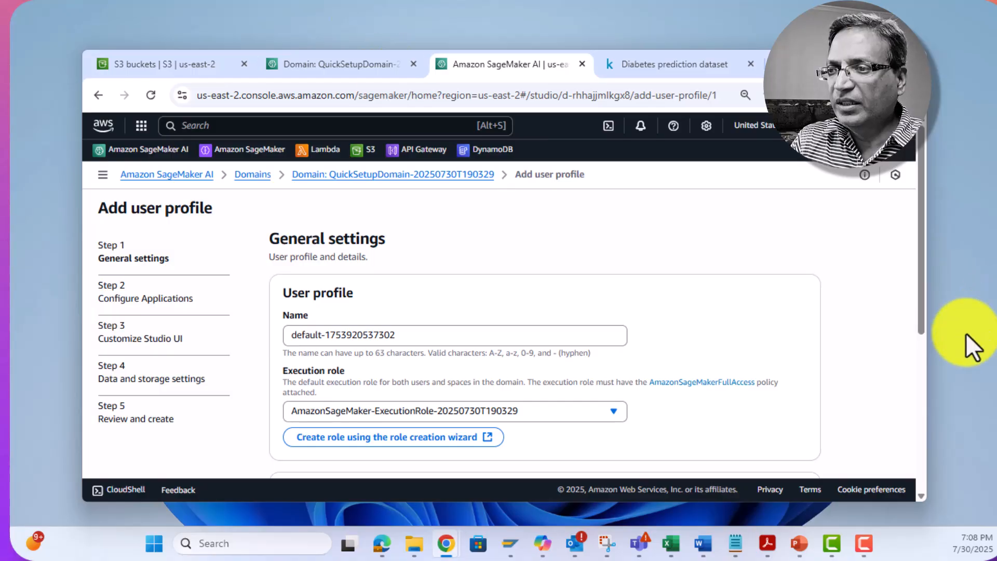
pyautogui.scroll(-4, 571, 366)
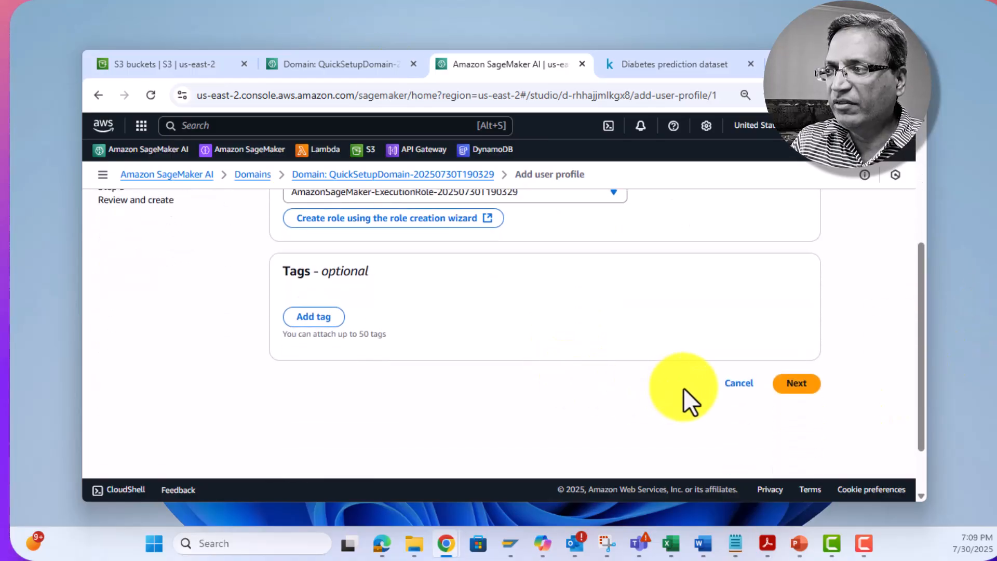
pyautogui.click(795, 383)
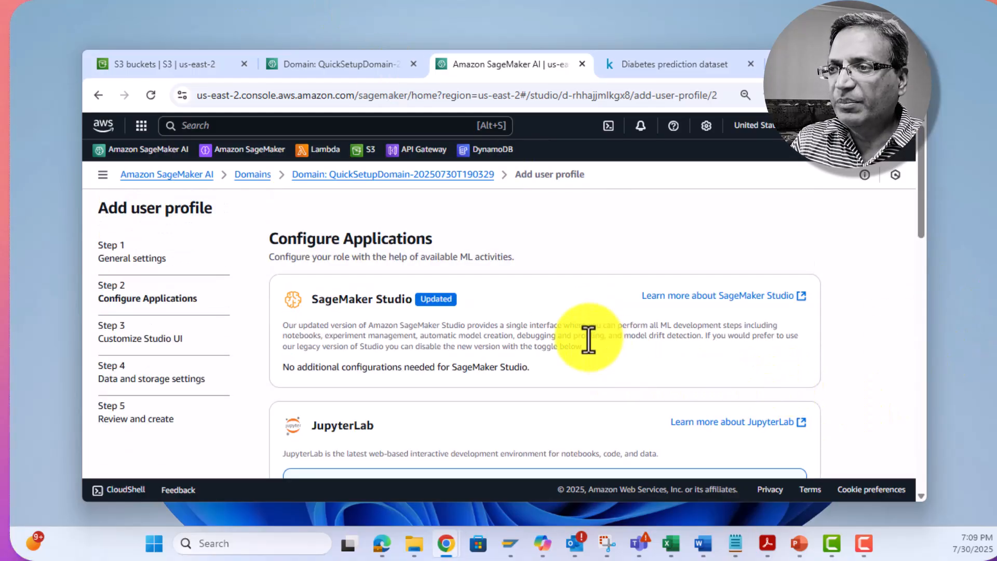
# - Accept the default application configuration and Studio UI customization for the new user profile
pyautogui.scroll(-3, 545, 340)
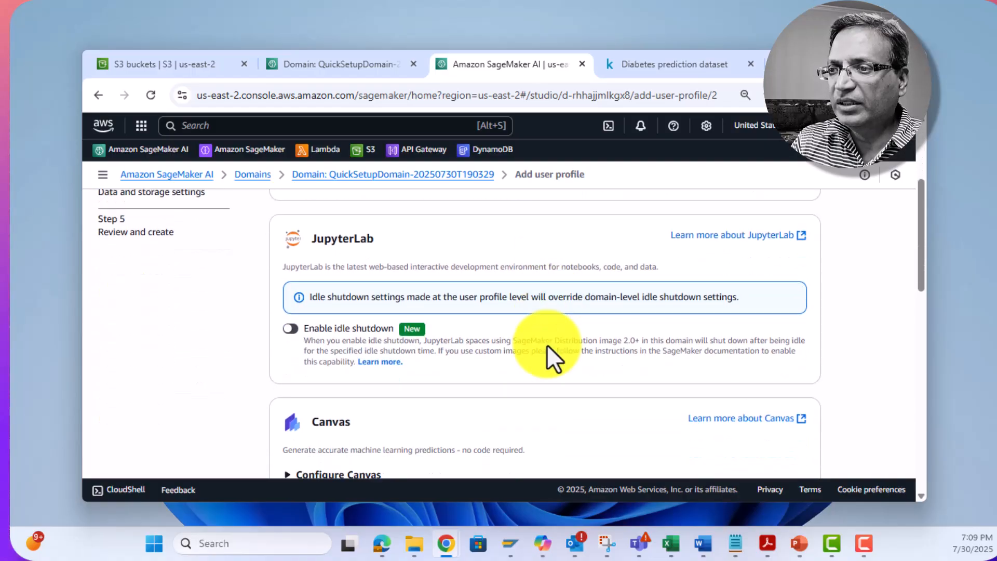
pyautogui.scroll(-3, 546, 344)
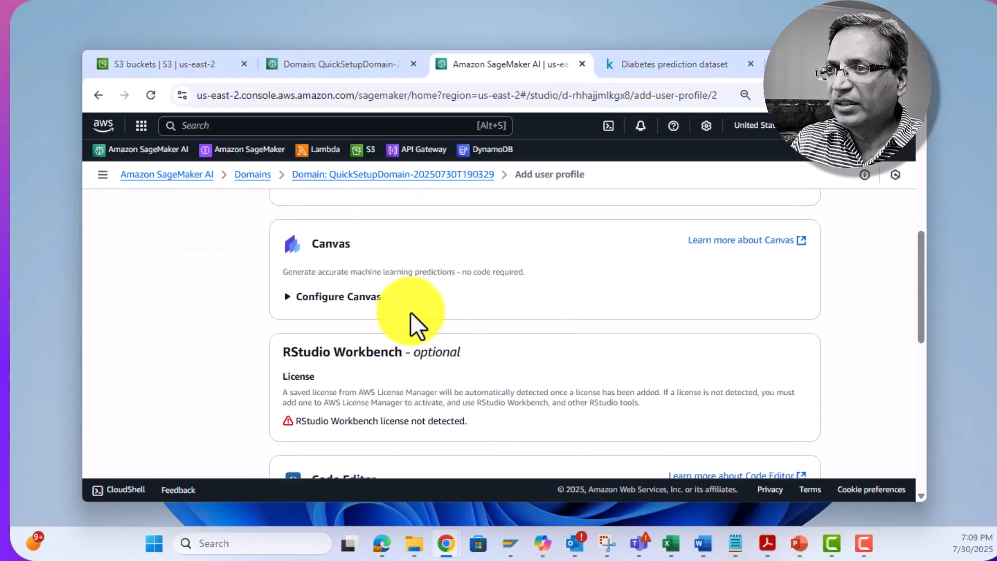
pyautogui.scroll(-7, 553, 333)
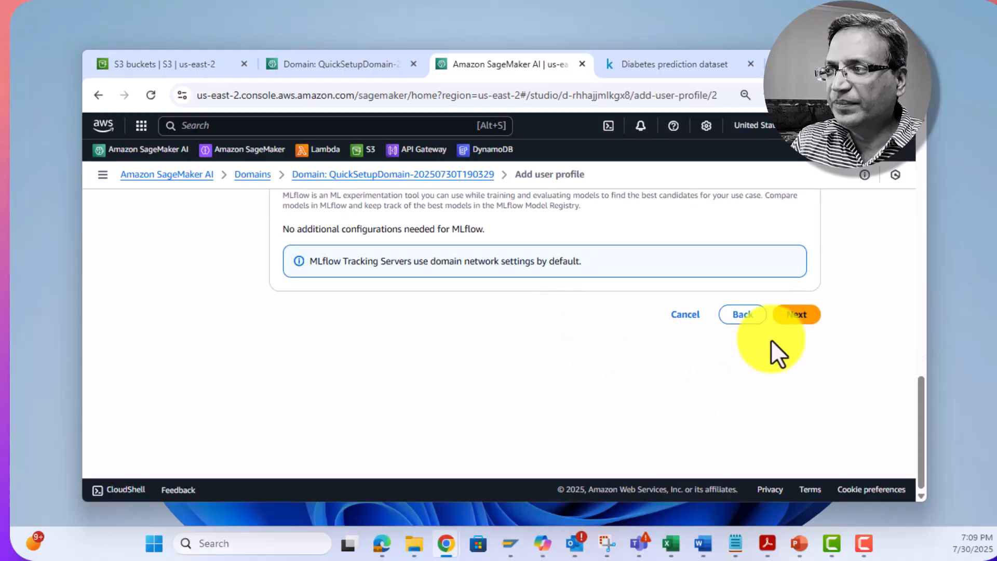
pyautogui.click(796, 317)
pyautogui.scroll(-12, 749, 318)
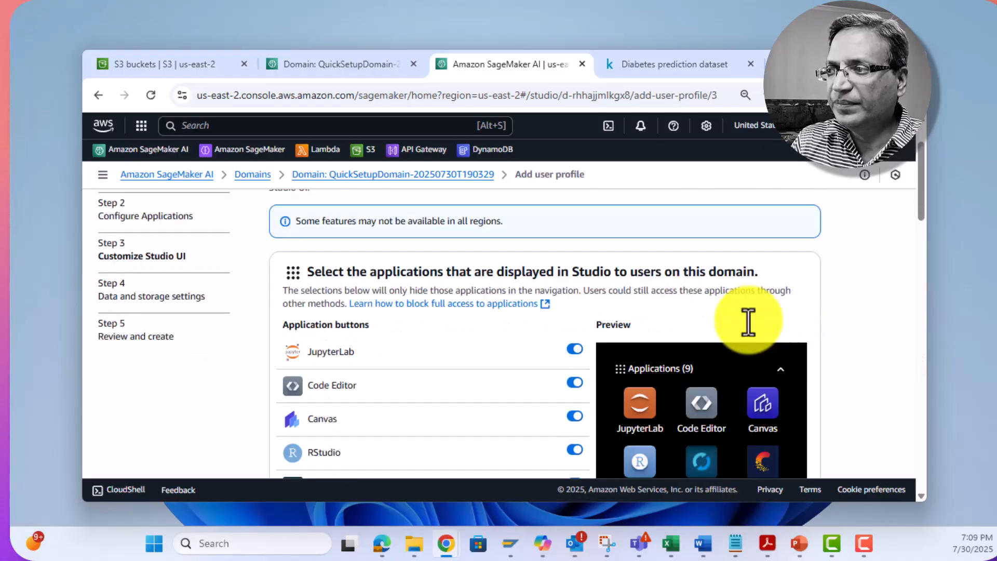
pyautogui.scroll(-15, 761, 384)
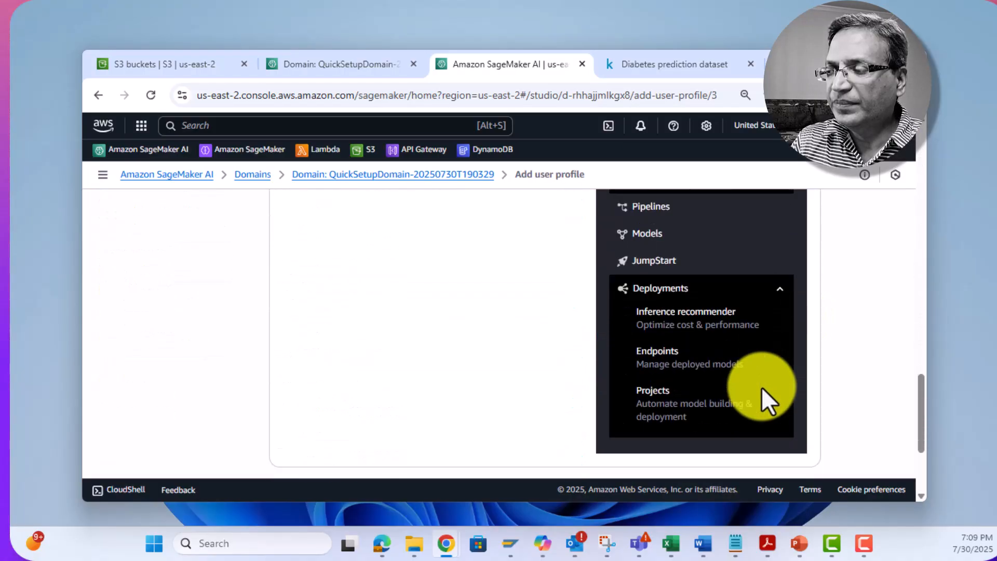
pyautogui.click(807, 313)
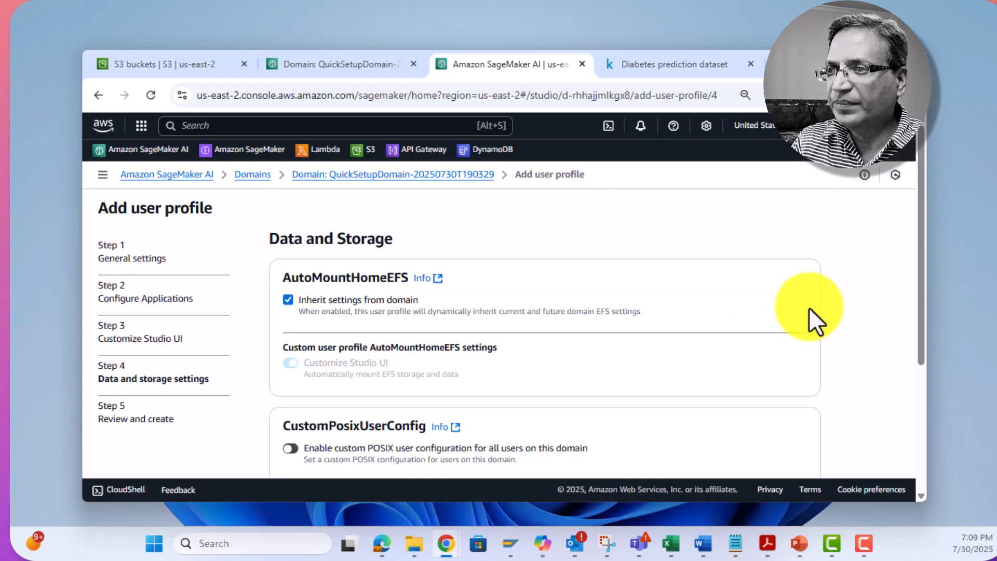
# - Keep the default data and storage settings, review the configuration summary and create the user profile
pyautogui.scroll(-5, 805, 315)
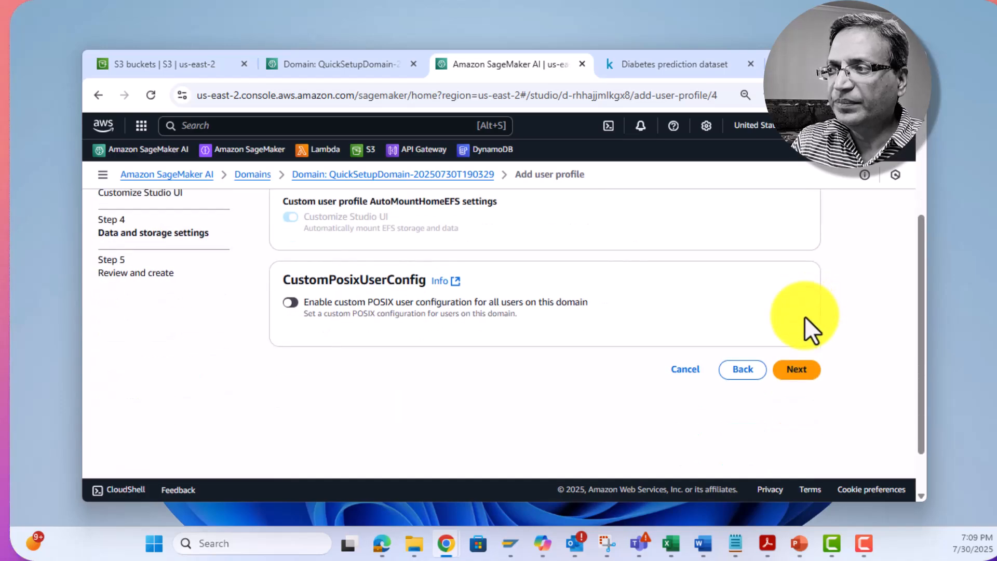
pyautogui.click(796, 370)
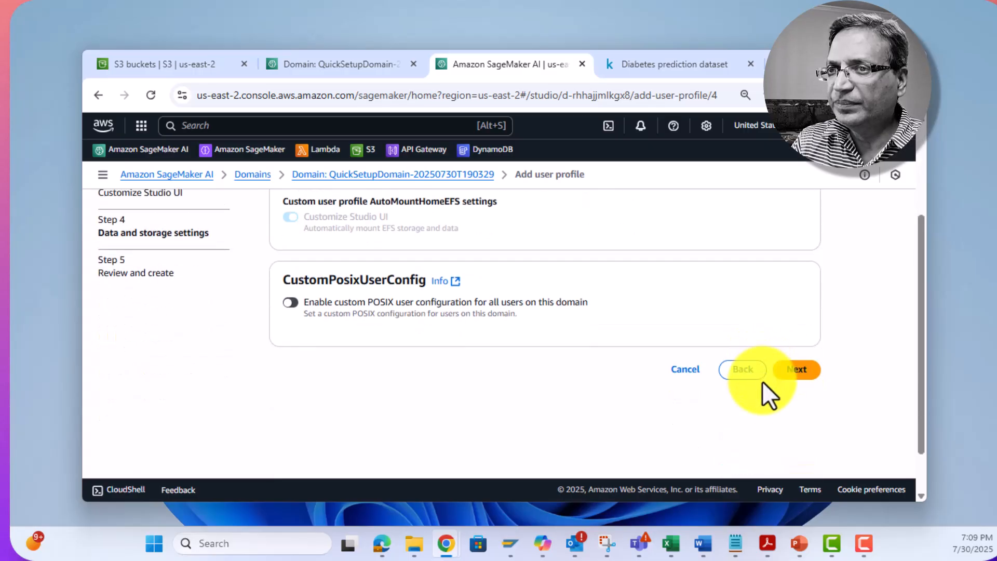
pyautogui.click(792, 370)
pyautogui.scroll(-1, 790, 368)
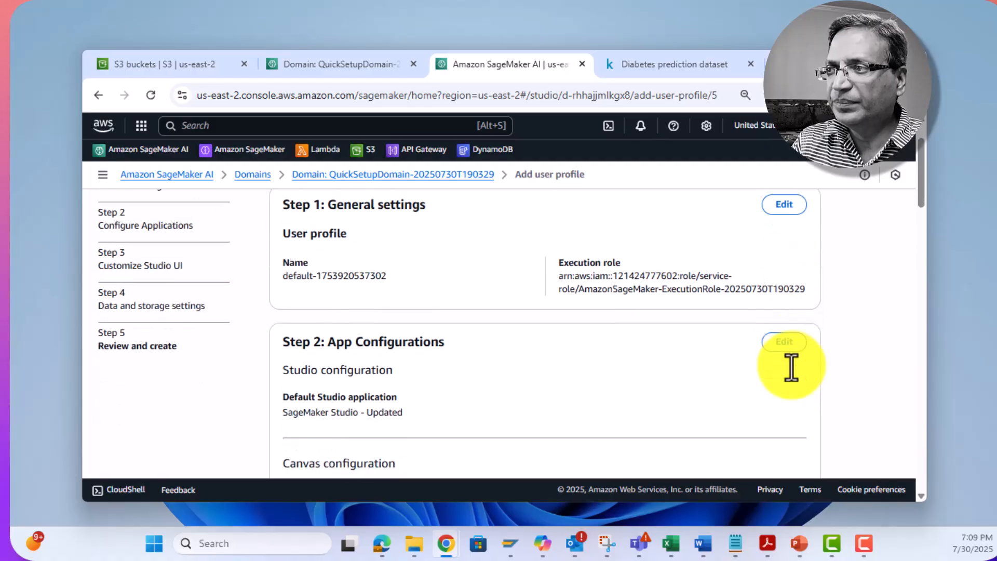
pyautogui.scroll(-5, 790, 370)
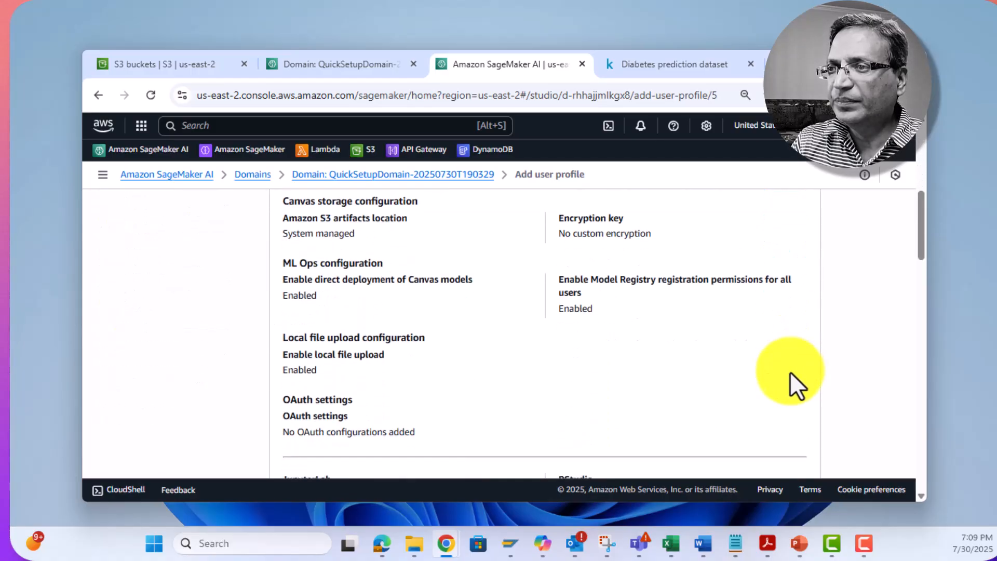
pyautogui.scroll(-9, 790, 372)
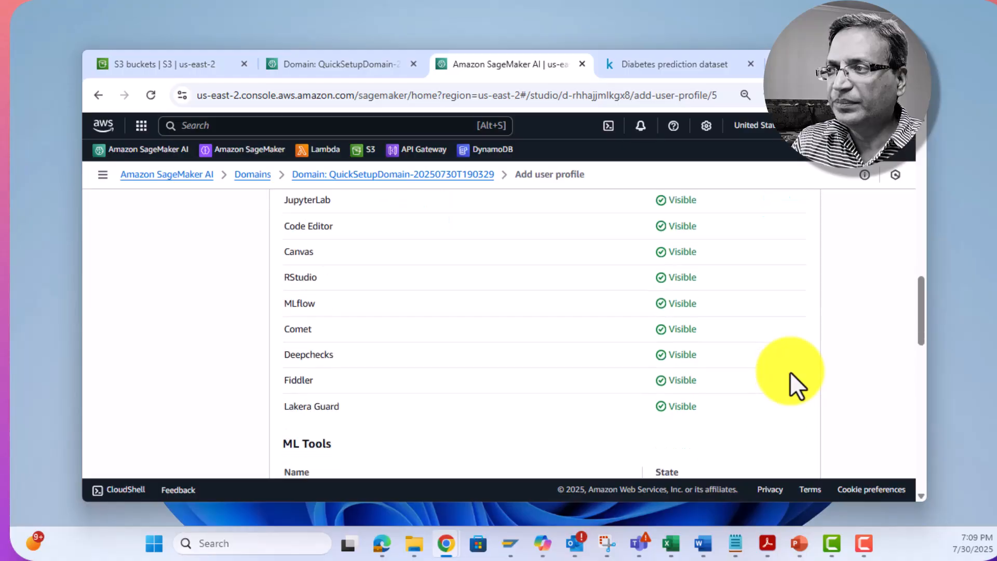
pyautogui.scroll(-8, 790, 372)
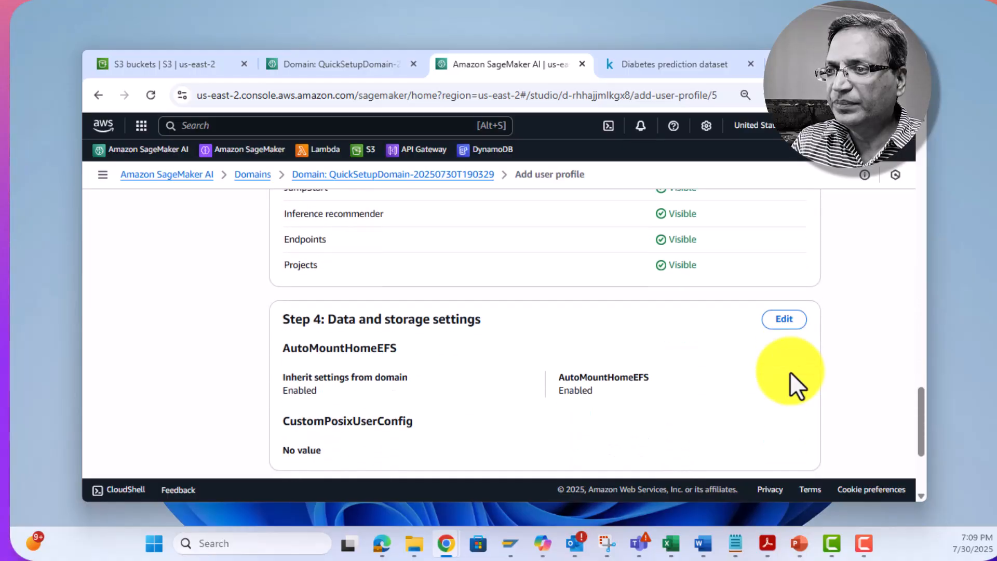
pyautogui.scroll(-1, 790, 372)
pyautogui.click(791, 347)
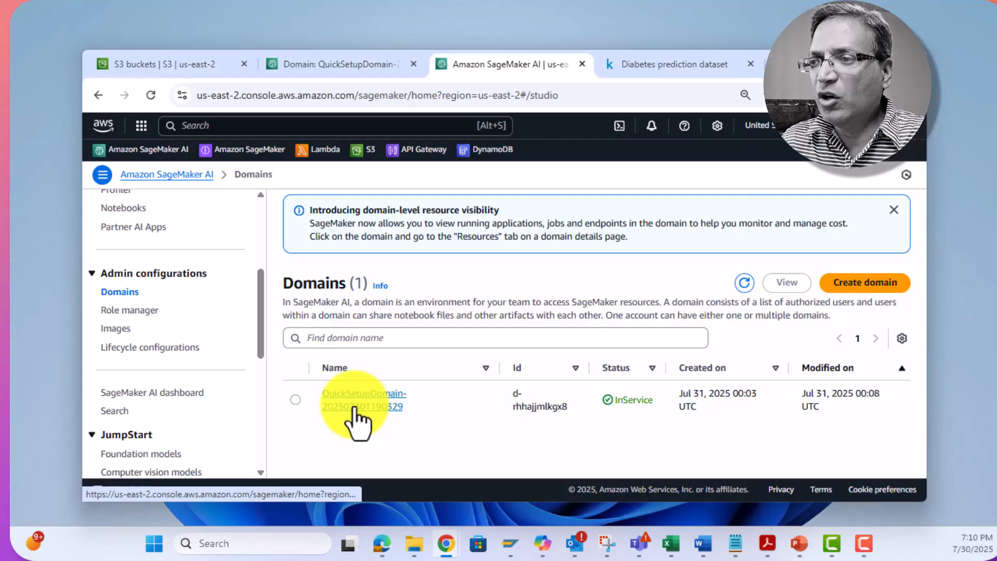
# - Open the details of the default user profile in the domain QuickSetupDomain-20250730T190329
pyautogui.click(356, 408)
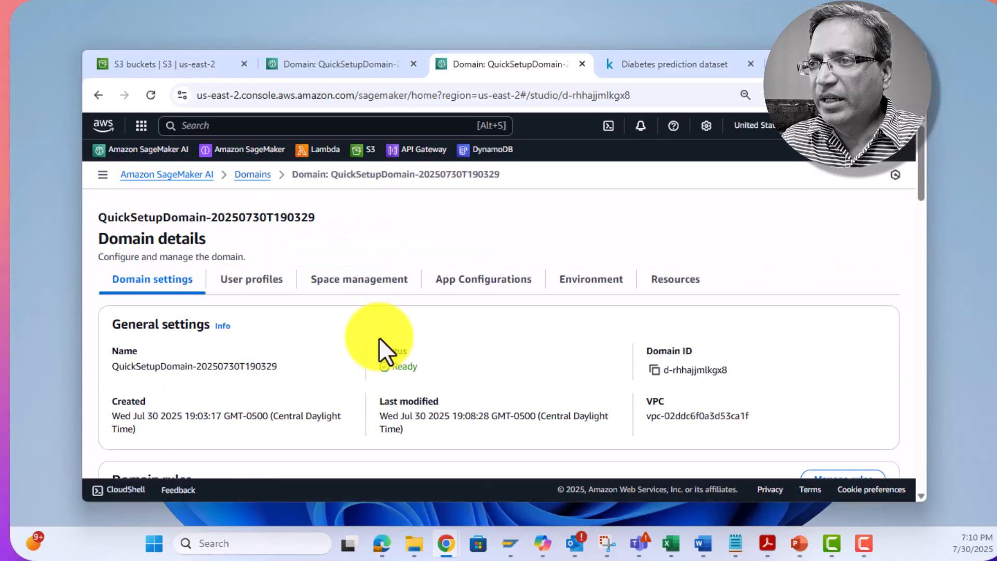
pyautogui.click(245, 286)
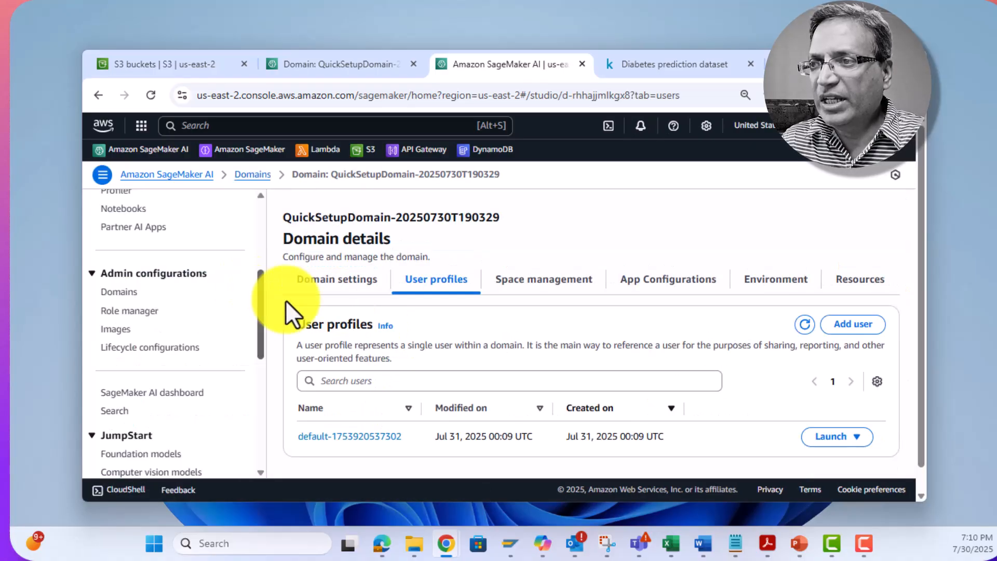
pyautogui.click(352, 436)
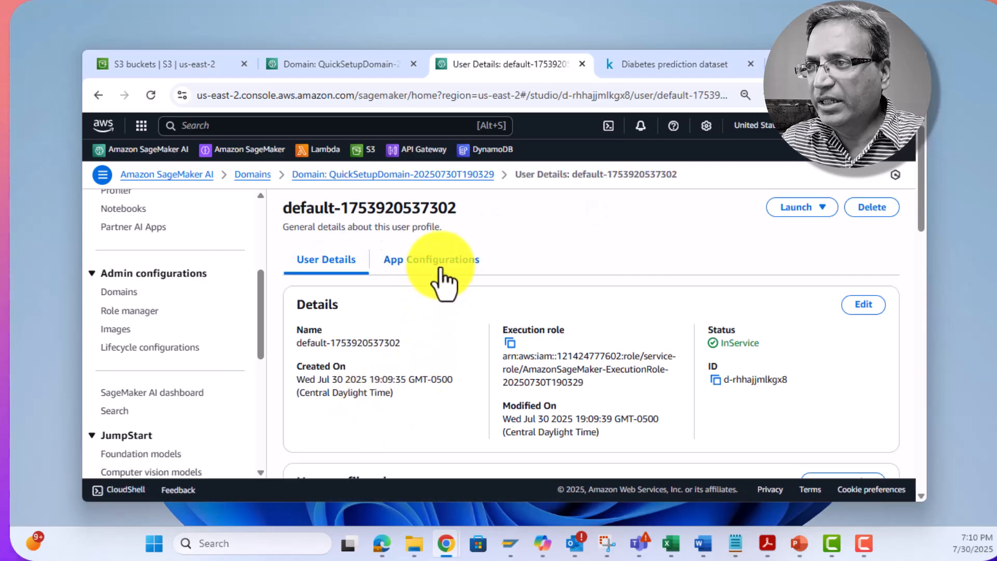
# - Examine the user profile's app configurations, especially the Canvas storage, Amazon Q Developer, ML Ops and local file upload settings
pyautogui.click(440, 268)
pyautogui.scroll(-6, 529, 362)
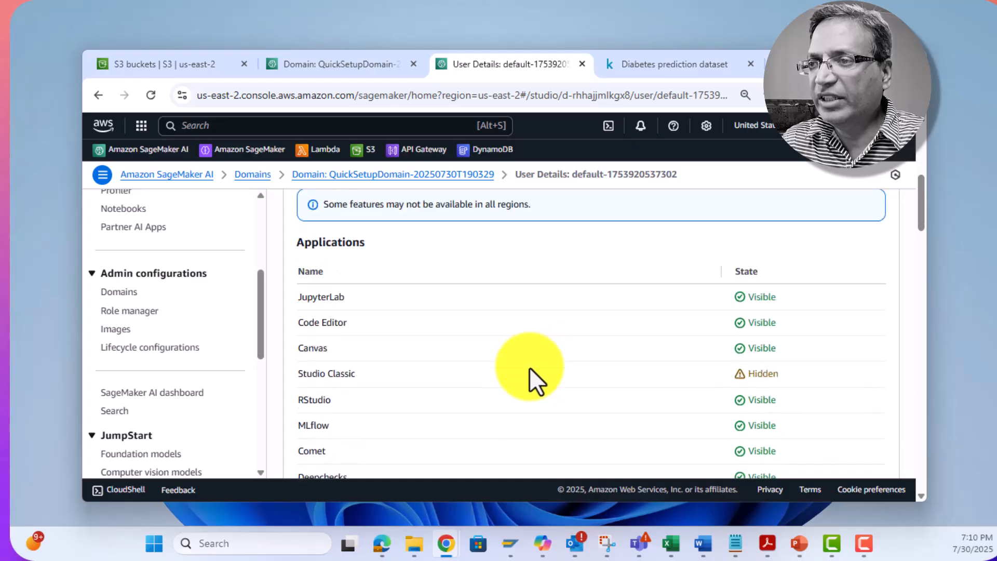
pyautogui.scroll(-12, 530, 368)
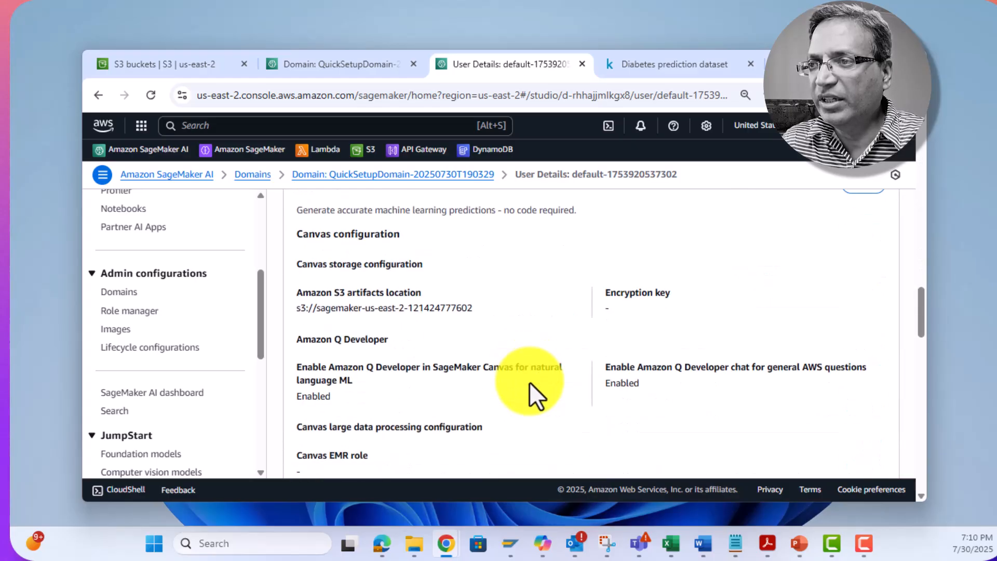
pyautogui.scroll(1, 529, 382)
pyautogui.scroll(-5, 526, 375)
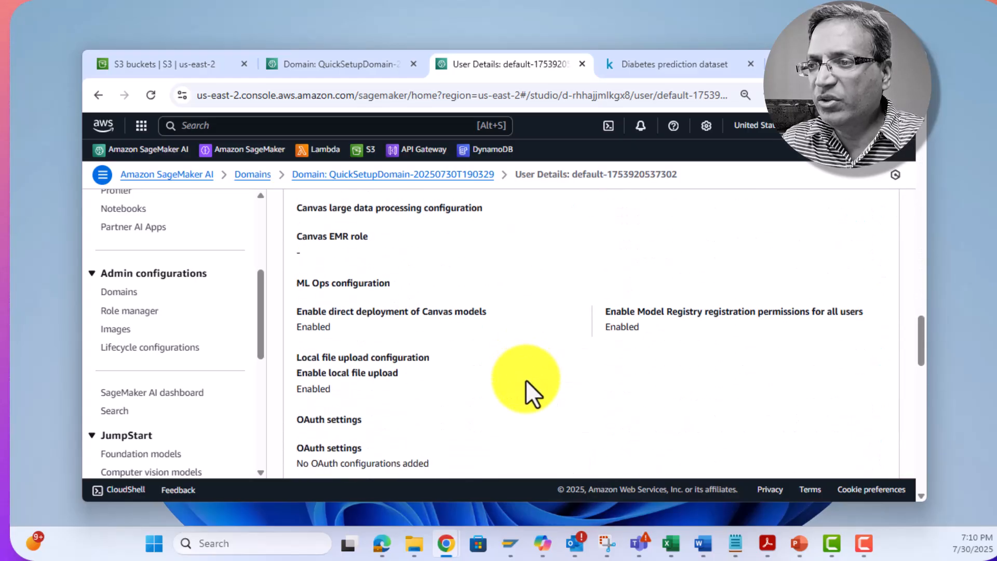
pyautogui.scroll(-2, 525, 379)
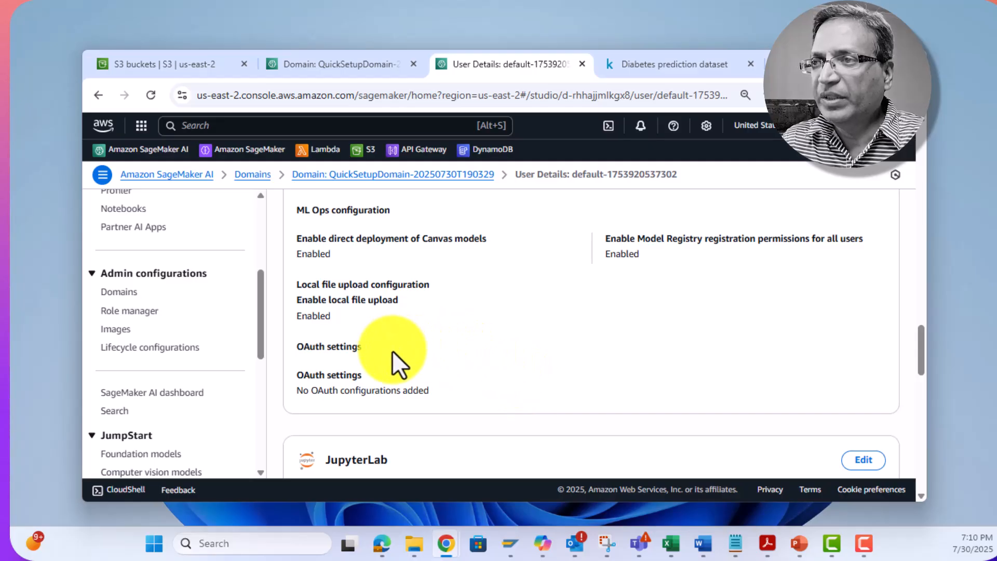
pyautogui.moveTo(367, 239); pyautogui.dragTo(493, 240)
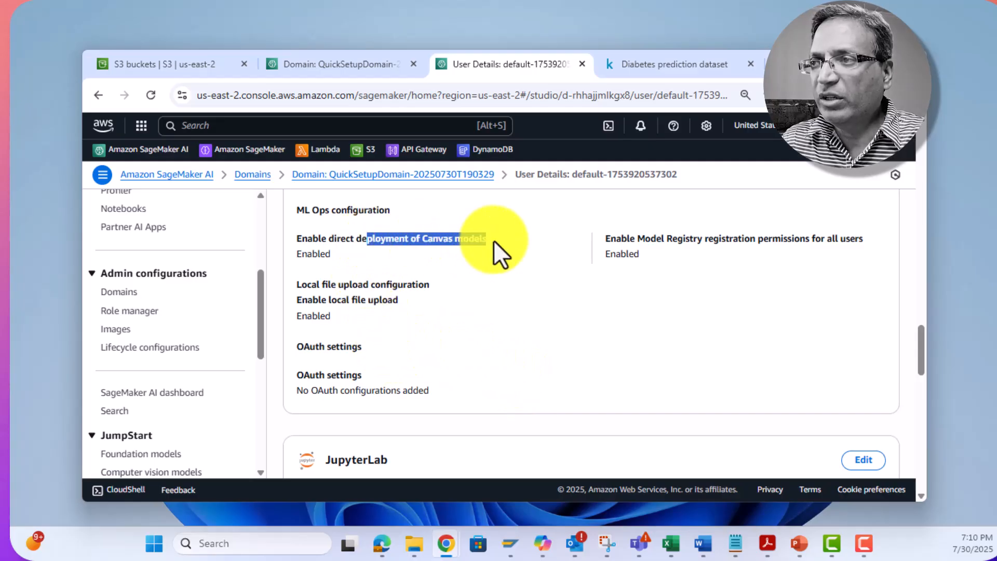
pyautogui.scroll(6, 890, 374)
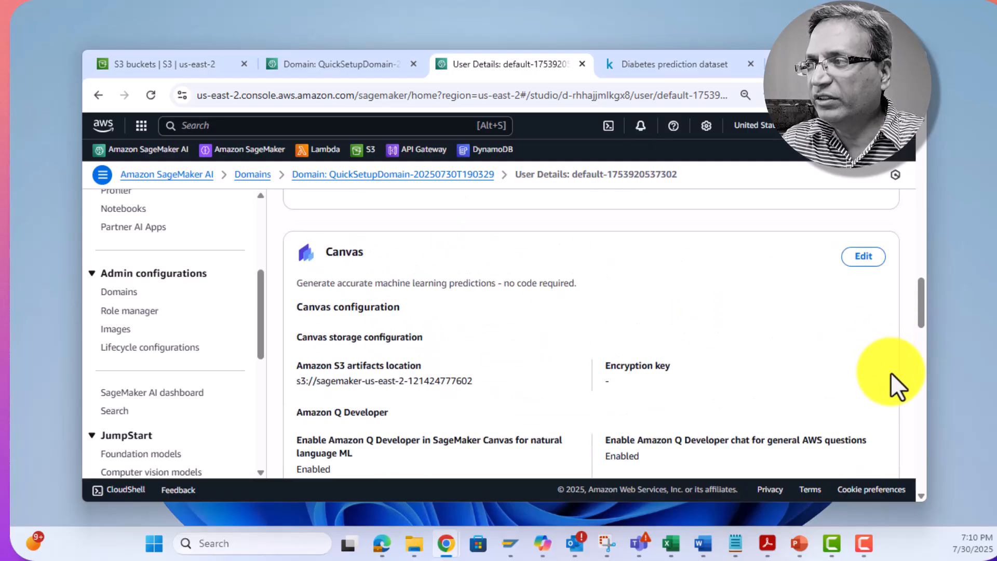
# - Edit the user profile's Canvas settings, keep system-managed storage, direct deployment and Model Registry registration enabled, and submit the configuration
pyautogui.click(874, 258)
pyautogui.scroll(-2, 506, 322)
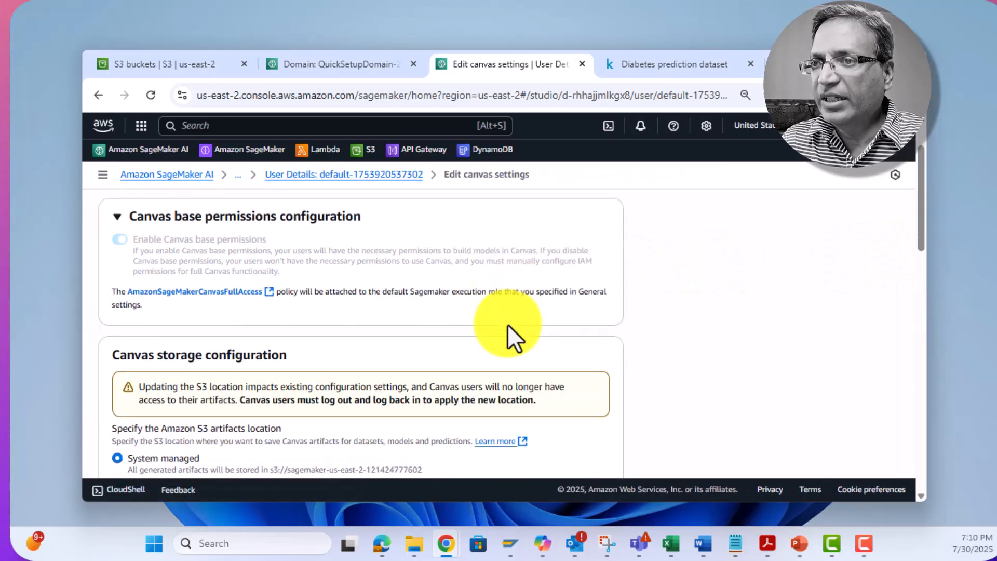
pyautogui.scroll(1, 276, 303)
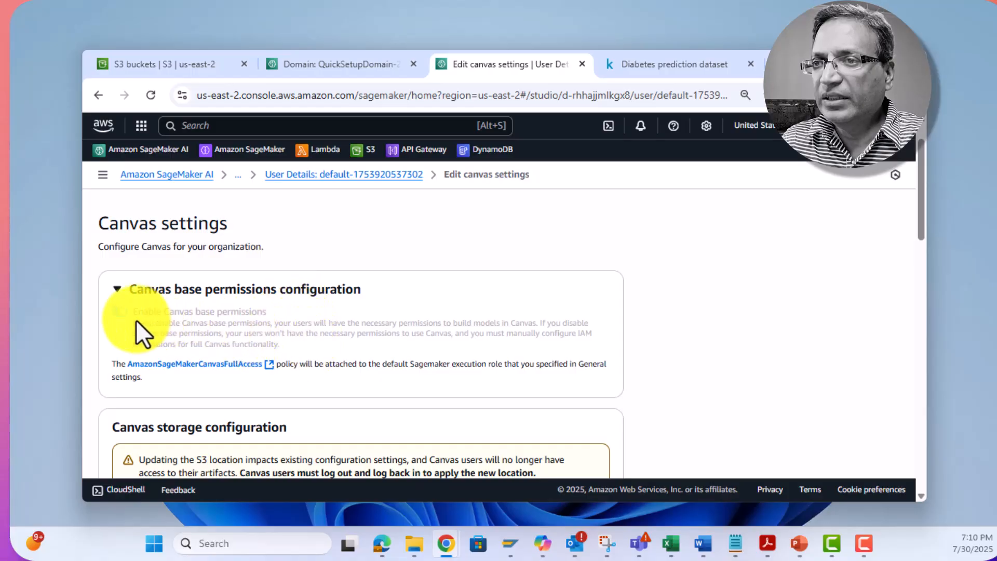
pyautogui.scroll(-8, 401, 352)
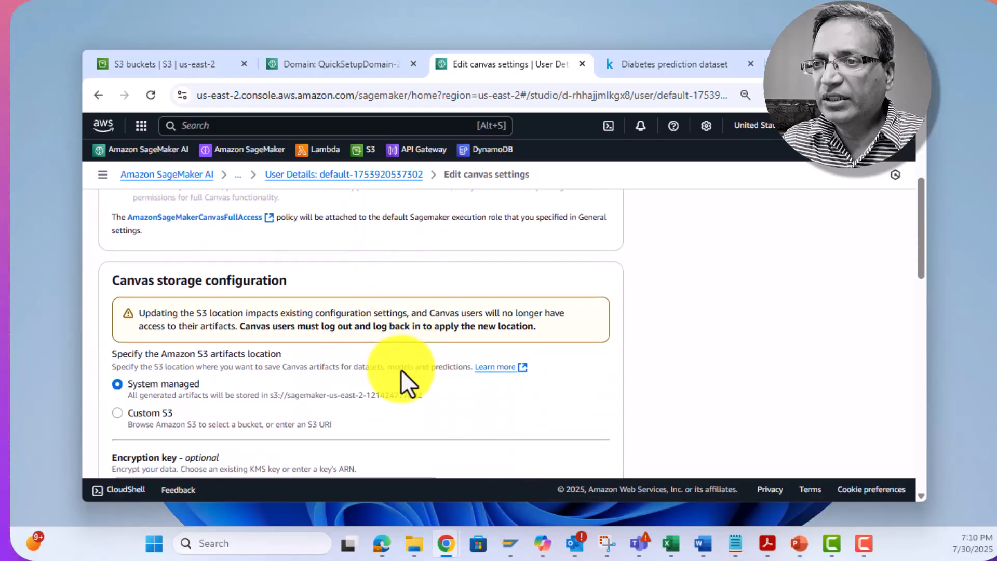
pyautogui.scroll(-10, 400, 377)
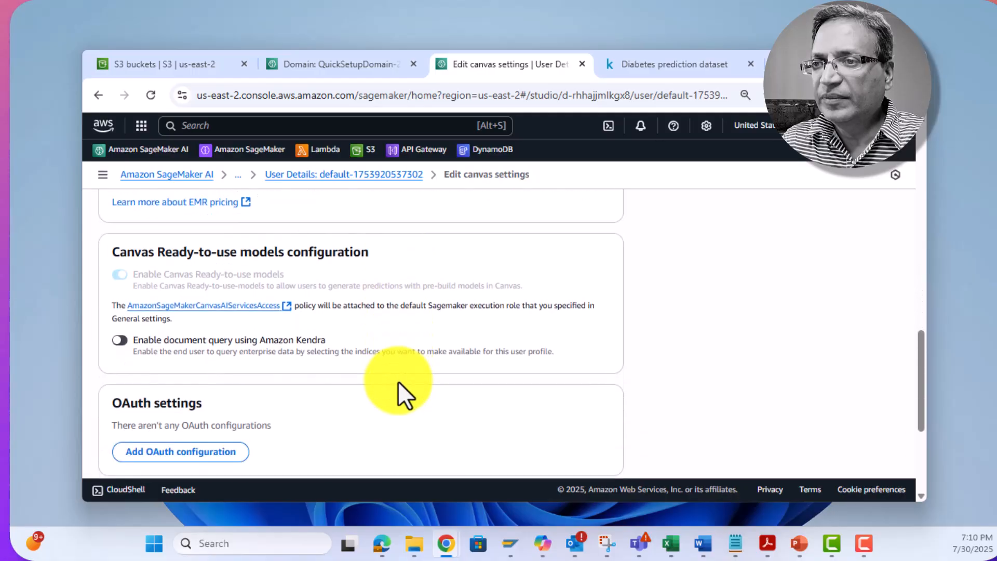
pyautogui.click(593, 448)
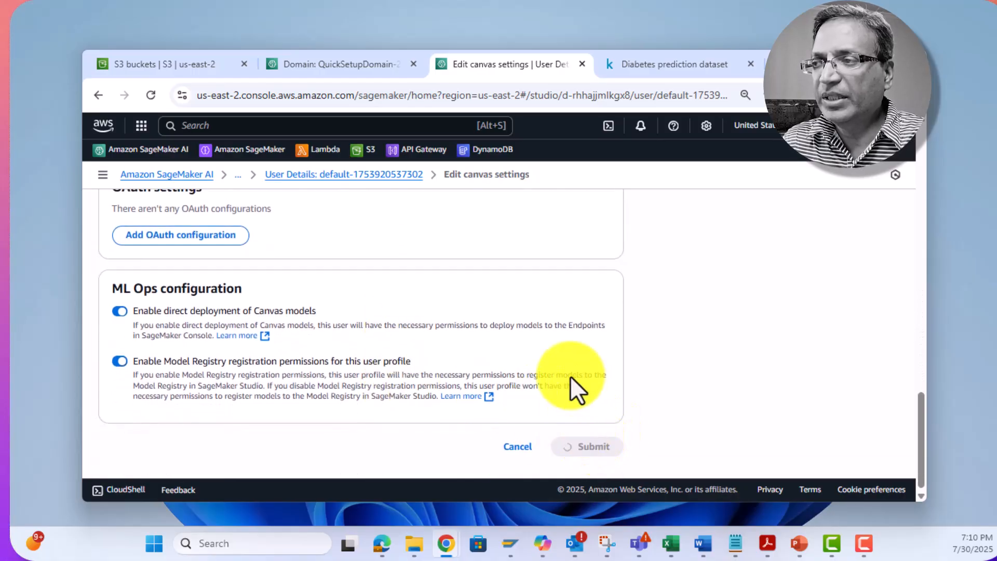
# - Check the user profile's saved Canvas configuration, especially the Amazon Q Developer settings and the direct deployment option under ML Ops
pyautogui.scroll(-3, 570, 376)
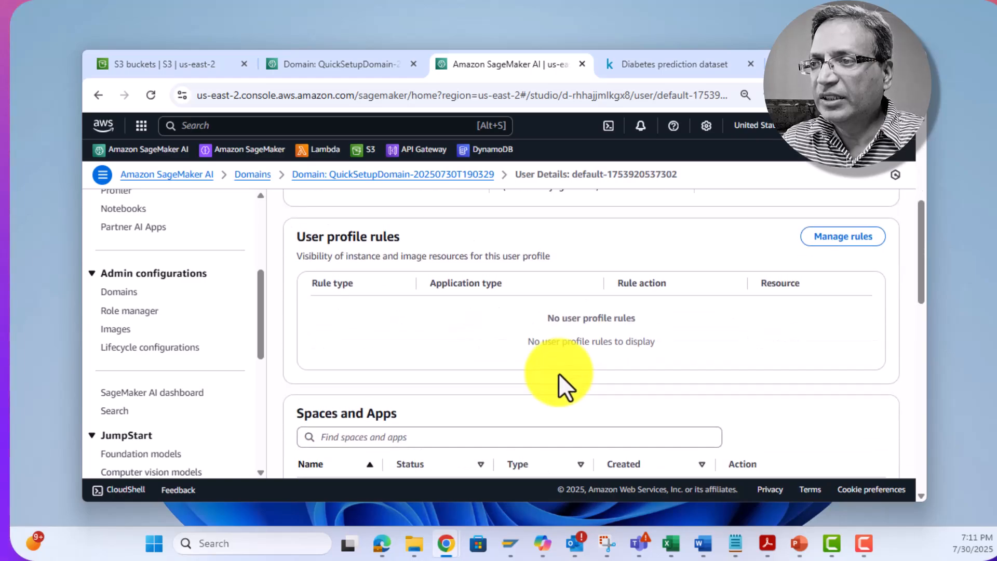
pyautogui.scroll(6, 559, 373)
pyautogui.click(451, 218)
pyautogui.scroll(-12, 565, 332)
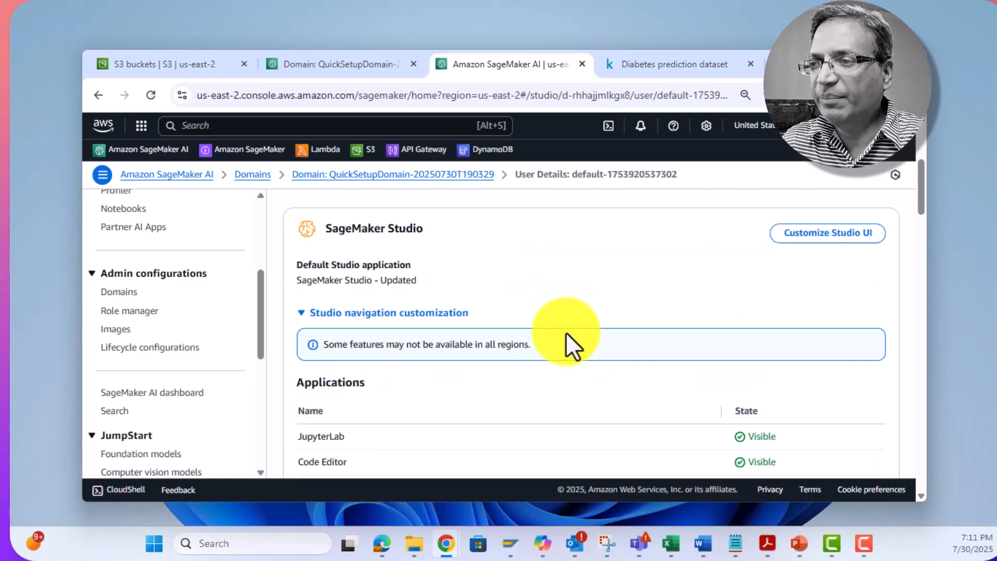
pyautogui.scroll(-10, 567, 361)
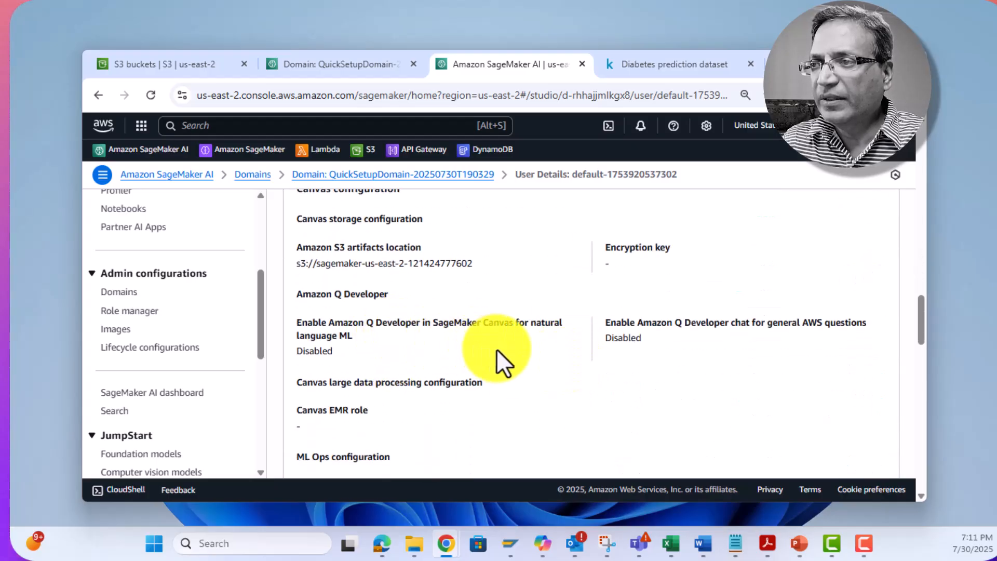
pyautogui.scroll(-3, 496, 349)
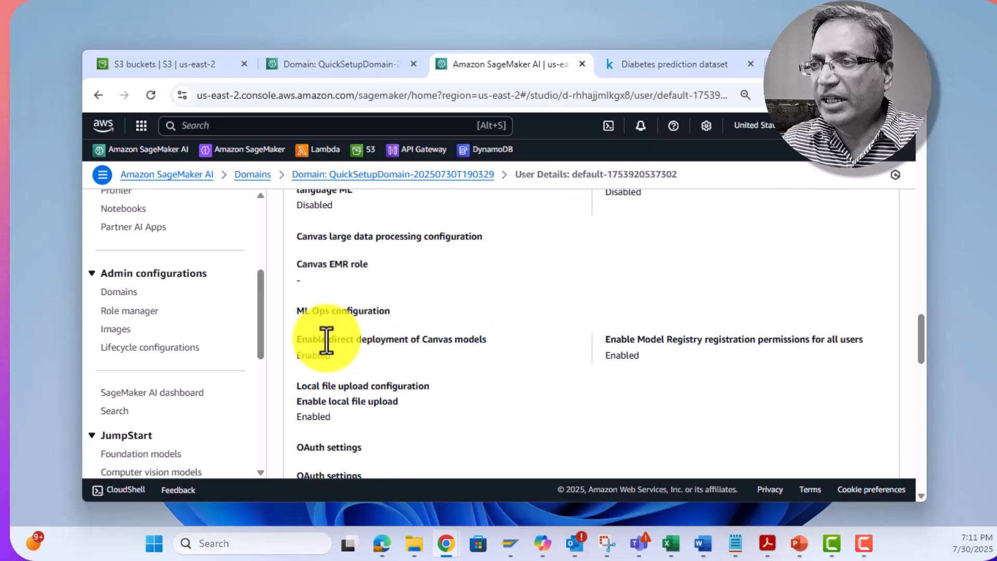
pyautogui.moveTo(296, 340); pyautogui.dragTo(512, 344)
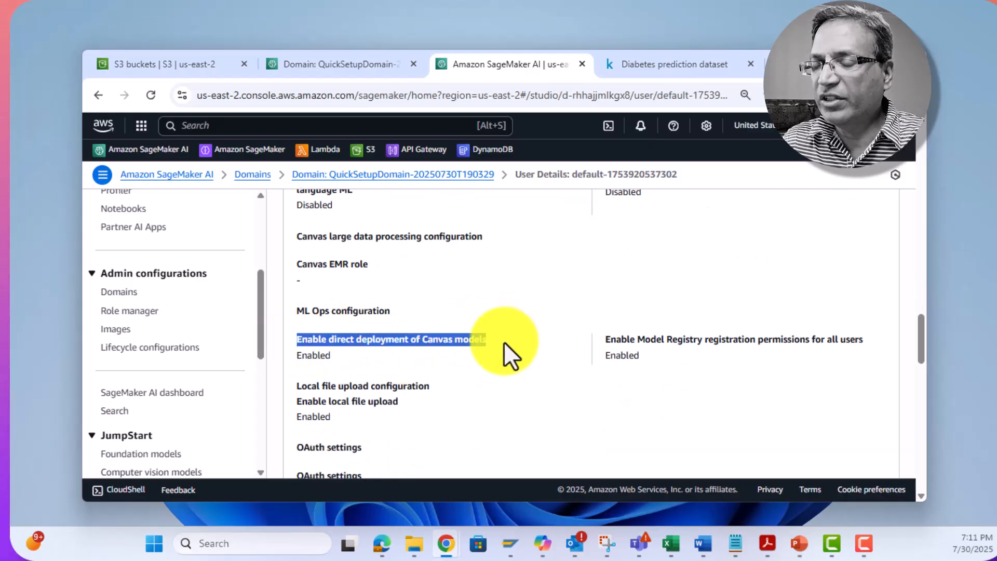
# - Launch SageMaker Canvas with the default user profile and move the browser window slightly higher on the desktop
pyautogui.scroll(10, 365, 356)
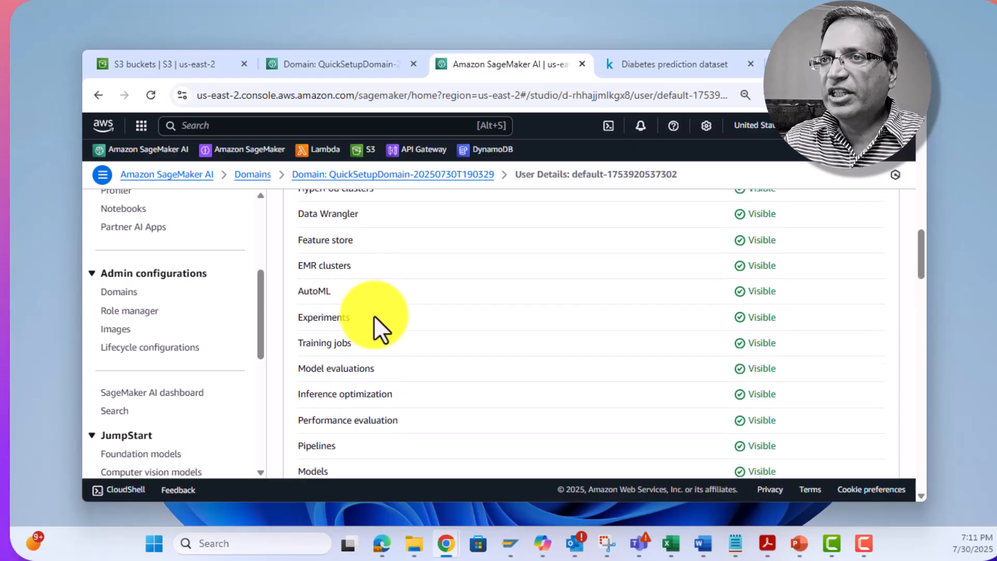
pyautogui.scroll(6, 374, 316)
pyautogui.scroll(5, 226, 299)
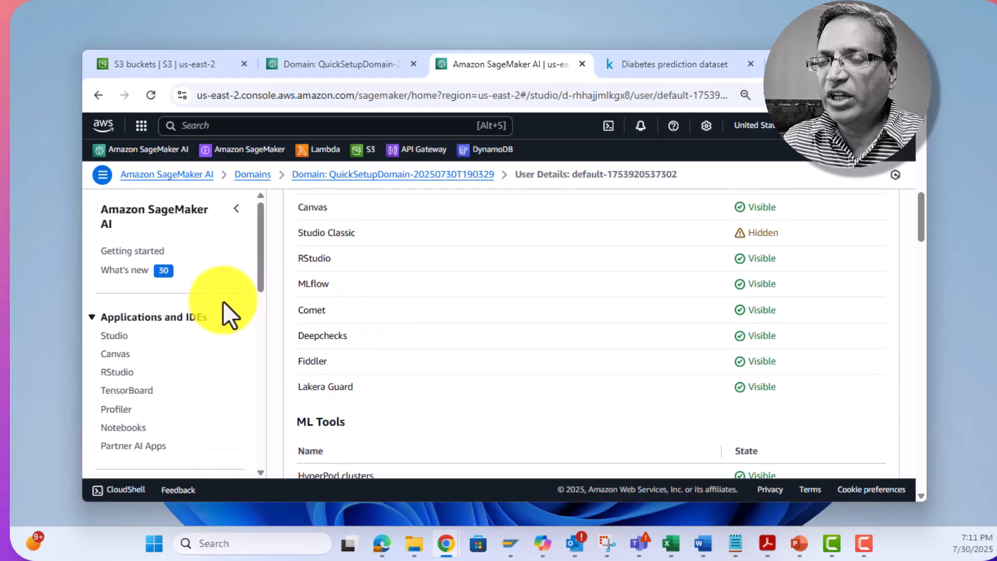
pyautogui.click(123, 357)
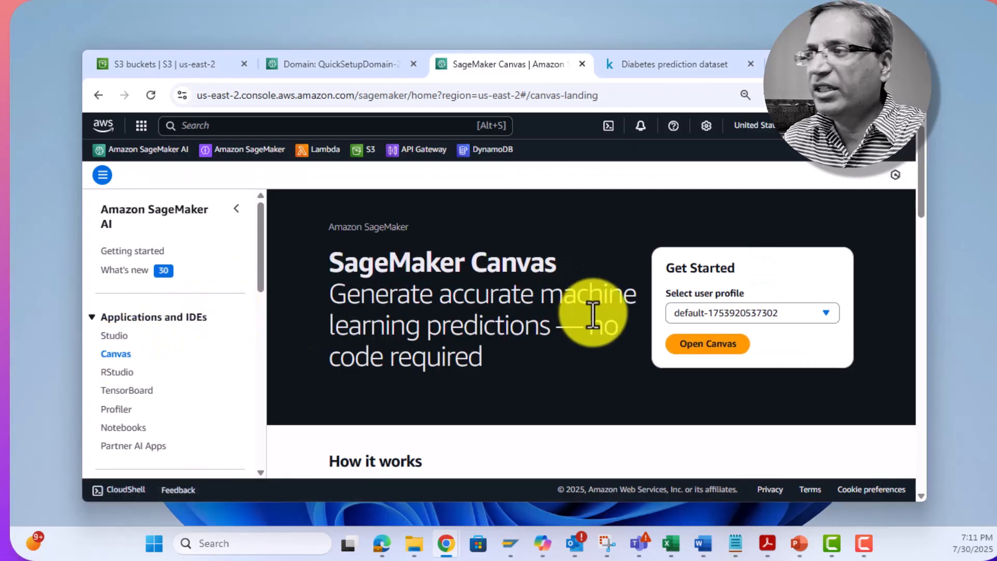
pyautogui.click(729, 345)
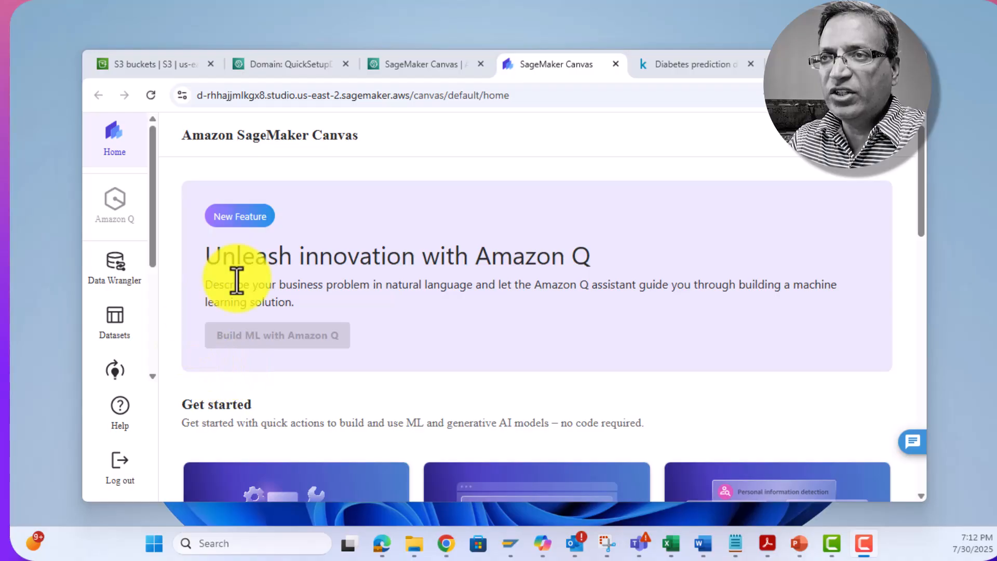
pyautogui.moveTo(804, 50); pyautogui.dragTo(801, 21)
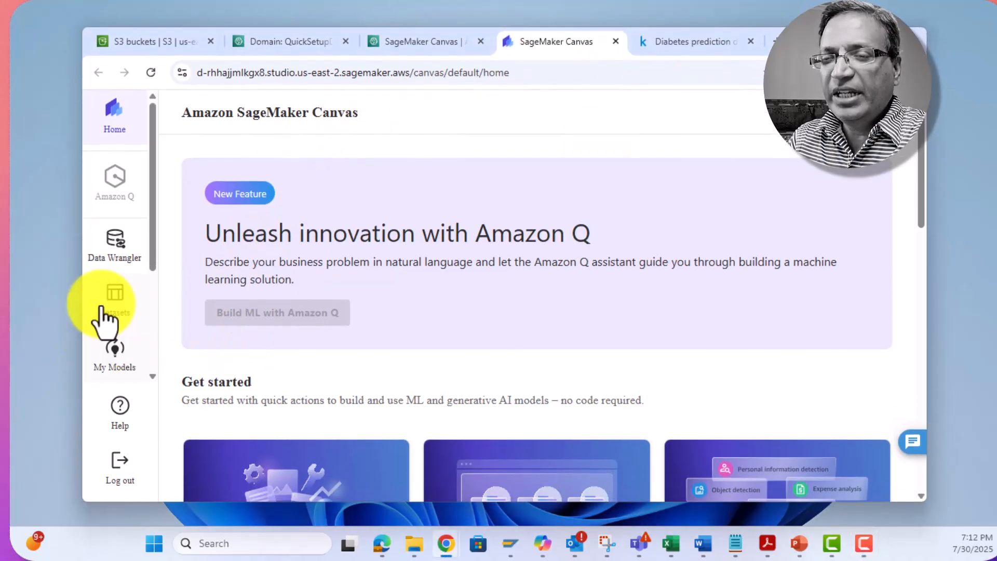
# - Create a new Canvas model named Diabetes-Prediction-Model with the Predictive analysis problem type
pyautogui.click(115, 358)
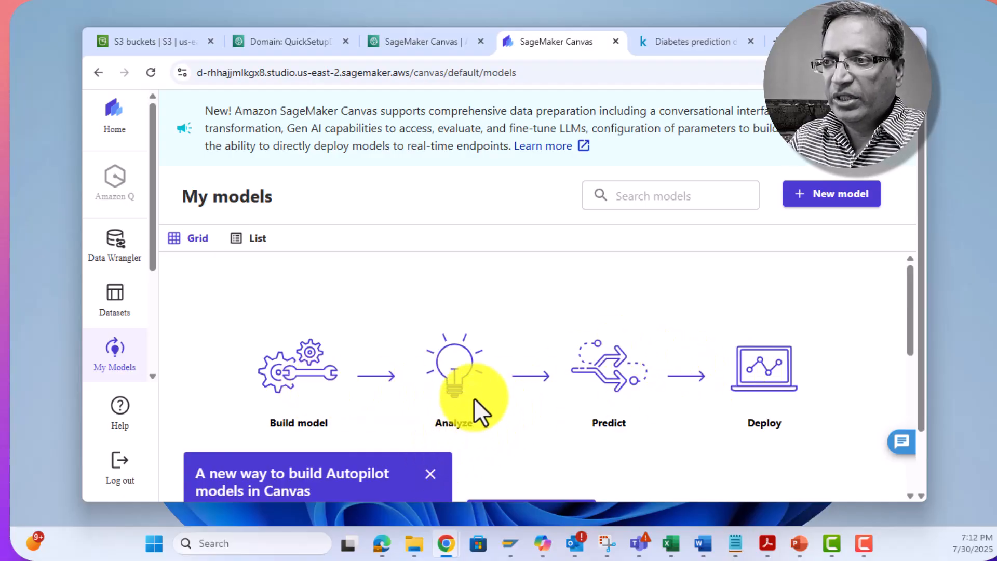
pyautogui.scroll(-2, 391, 360)
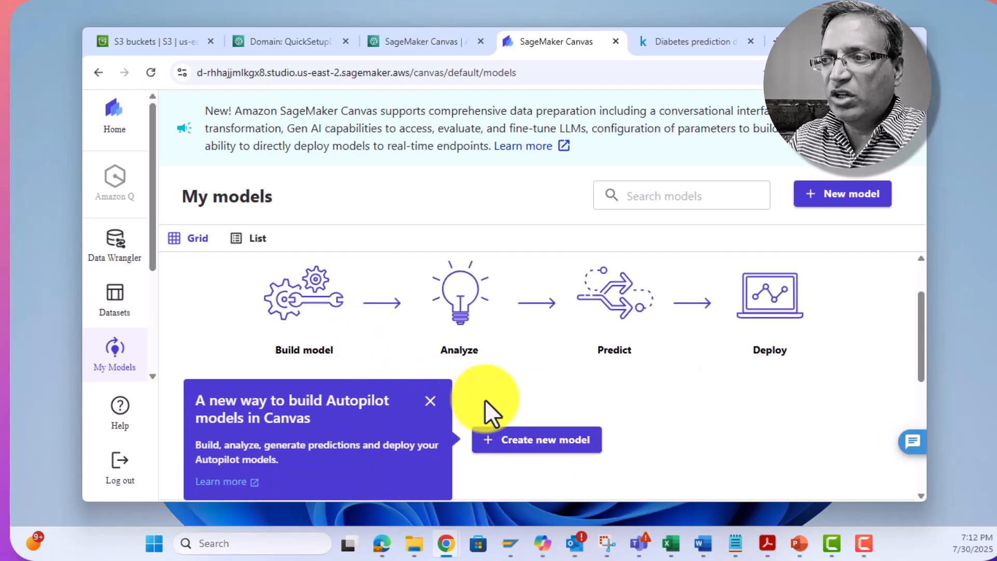
pyautogui.click(543, 441)
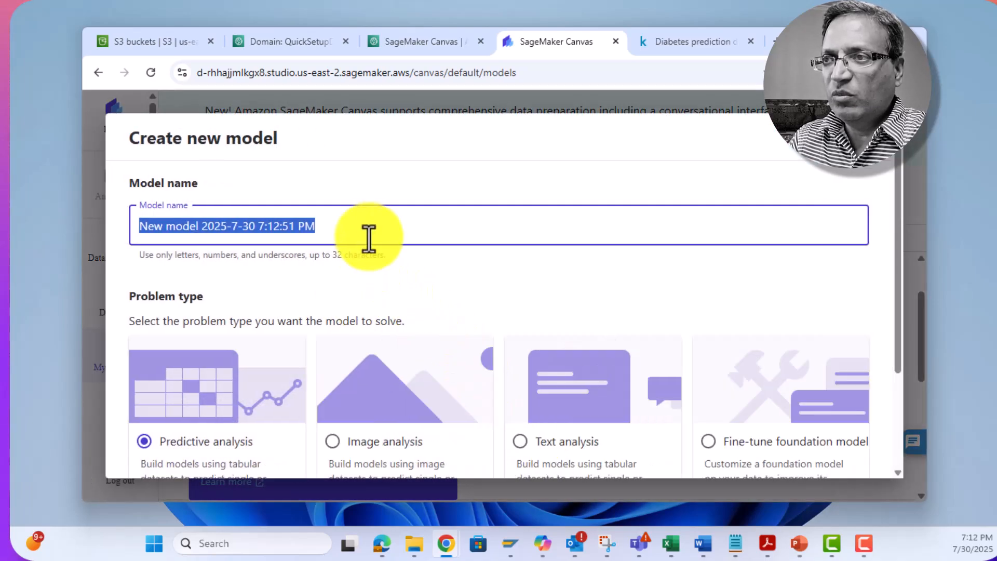
pyautogui.write('Diabetes-Prediction-Model')
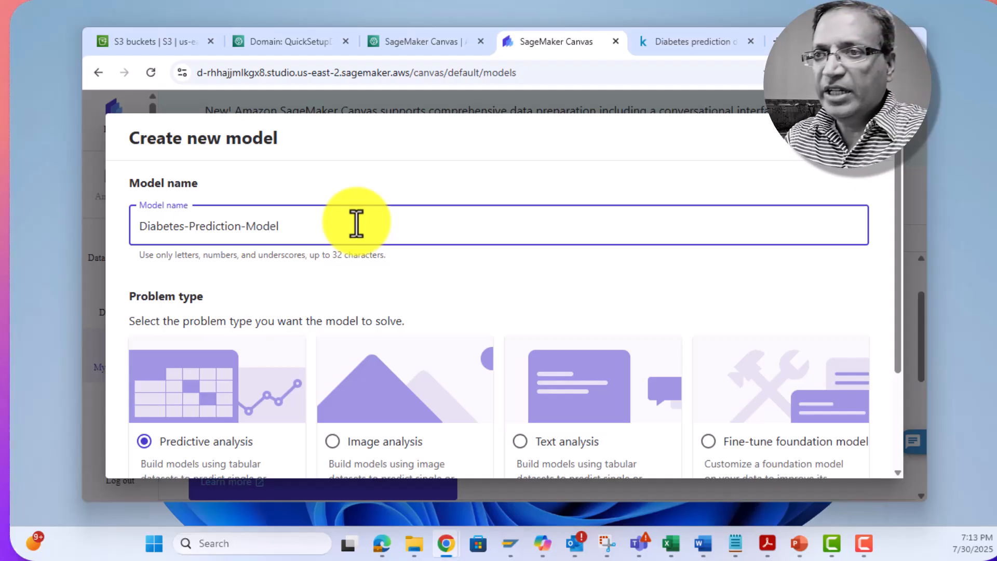
pyautogui.scroll(-3, 356, 223)
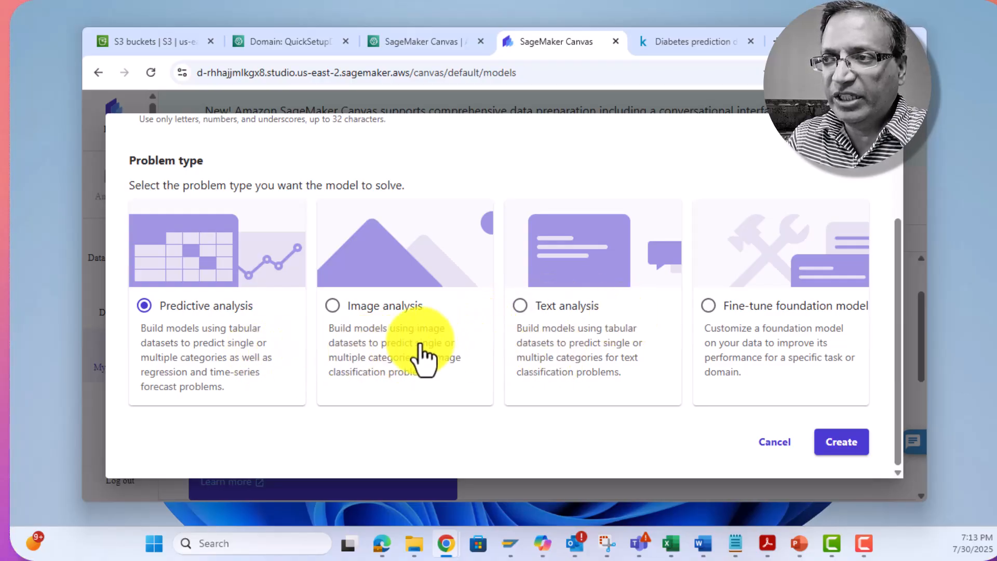
pyautogui.click(840, 441)
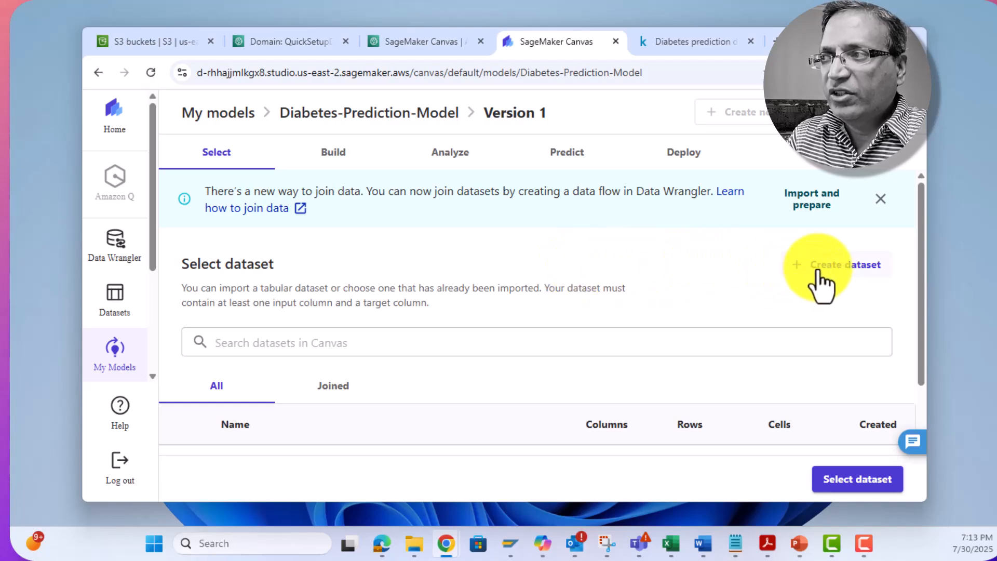
# - Look through the existing sample datasets and create a new tabular dataset named Diabetes-Data for the model
pyautogui.scroll(-1, 483, 322)
pyautogui.scroll(-1, 505, 353)
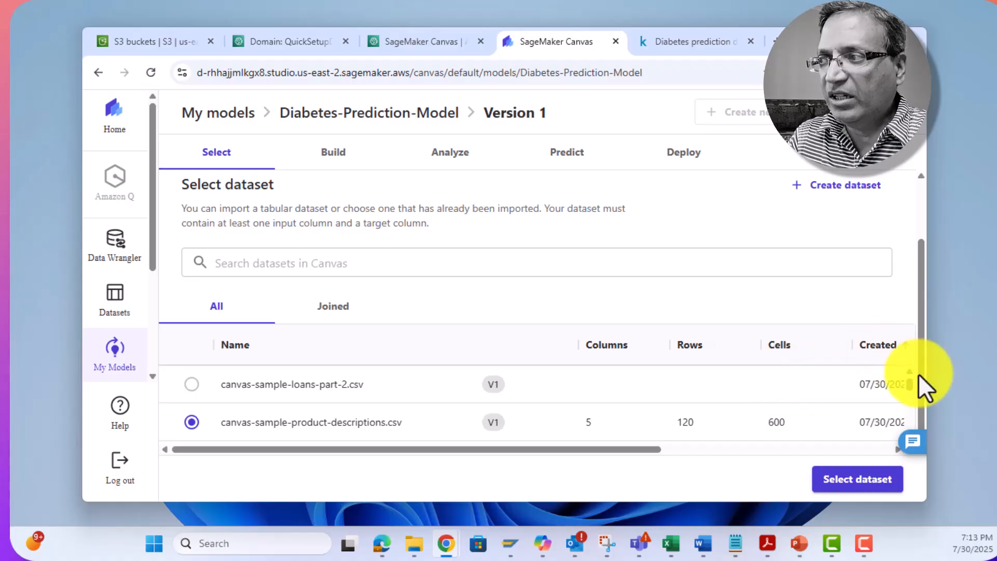
pyautogui.moveTo(908, 383)
pyautogui.mouseDown()
pyautogui.moveTo(909, 401)
pyautogui.moveTo(903, 383)
pyautogui.mouseUp()
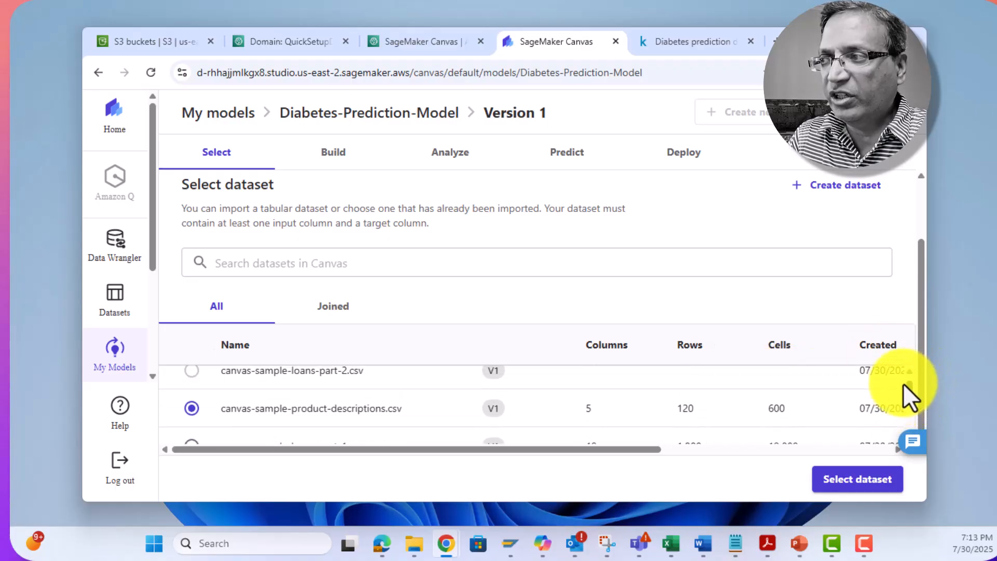
pyautogui.click(828, 188)
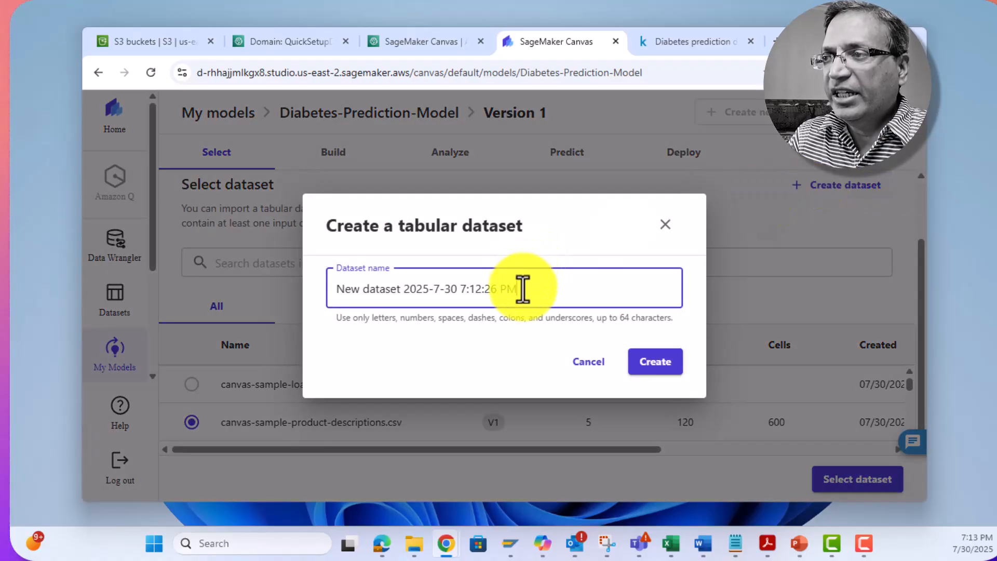
pyautogui.moveTo(521, 287); pyautogui.dragTo(97, 294)
pyautogui.write('Duiabetes')
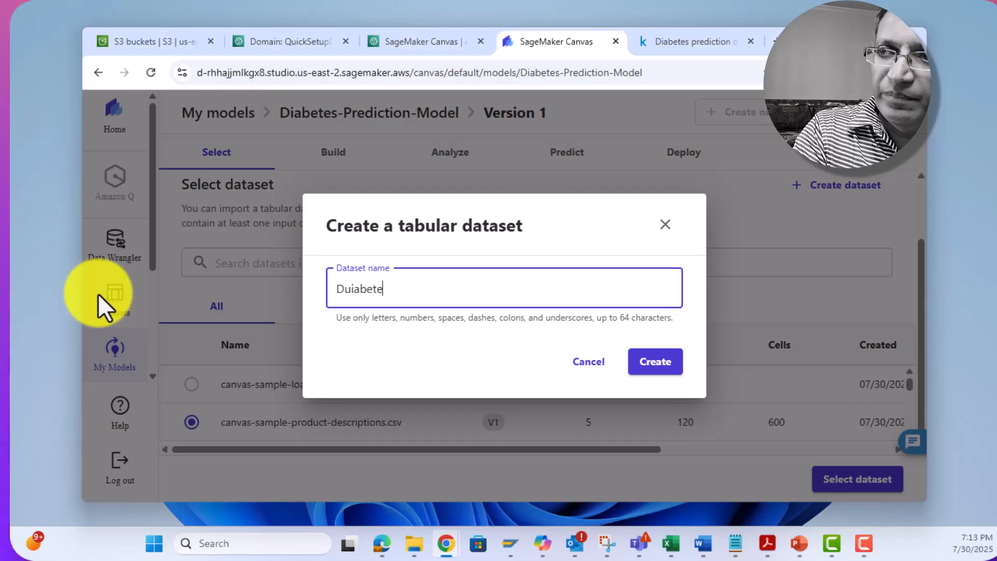
pyautogui.press('BackSpace')
pyautogui.press('BackSpace')
pyautogui.write('i')
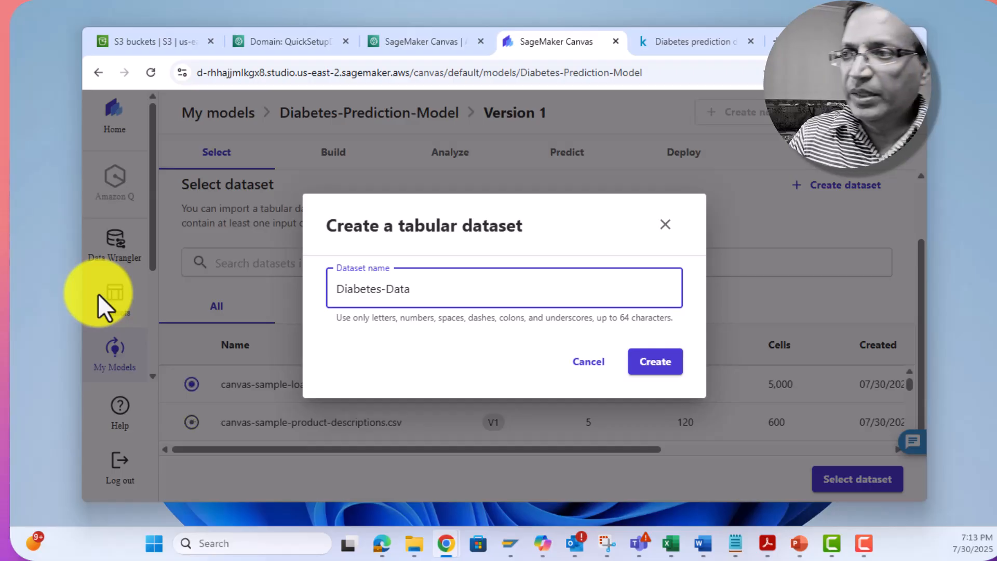
pyautogui.click(657, 365)
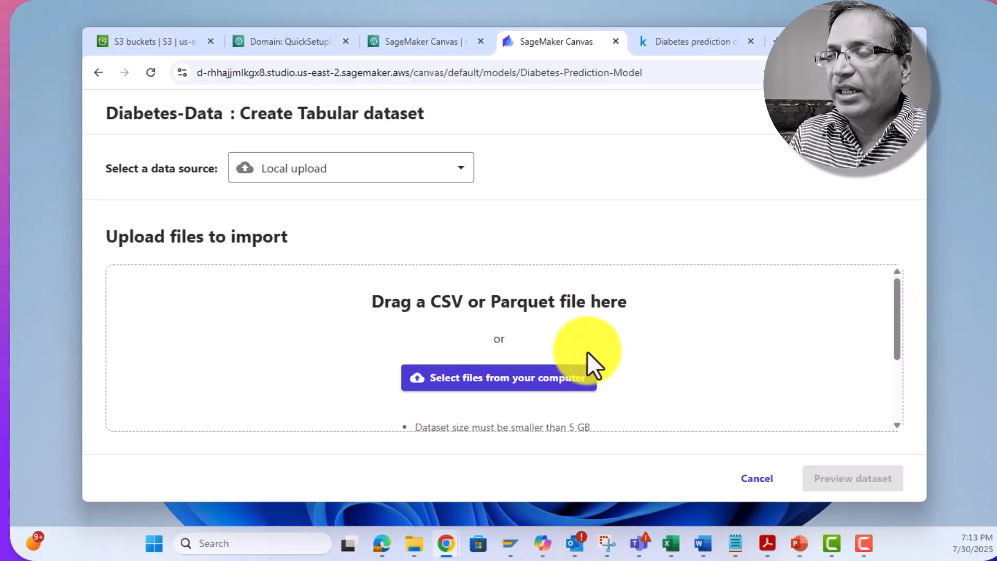
# - Choose Amazon S3 as the data source for the Diabetes-Data dataset and get the S3 endpoint entry ready
pyautogui.click(462, 169)
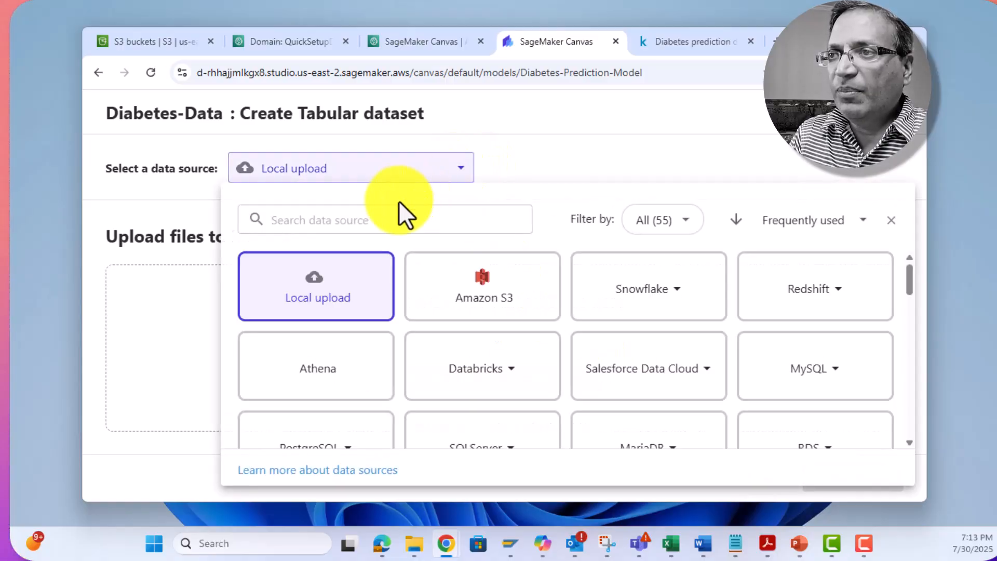
pyautogui.click(469, 294)
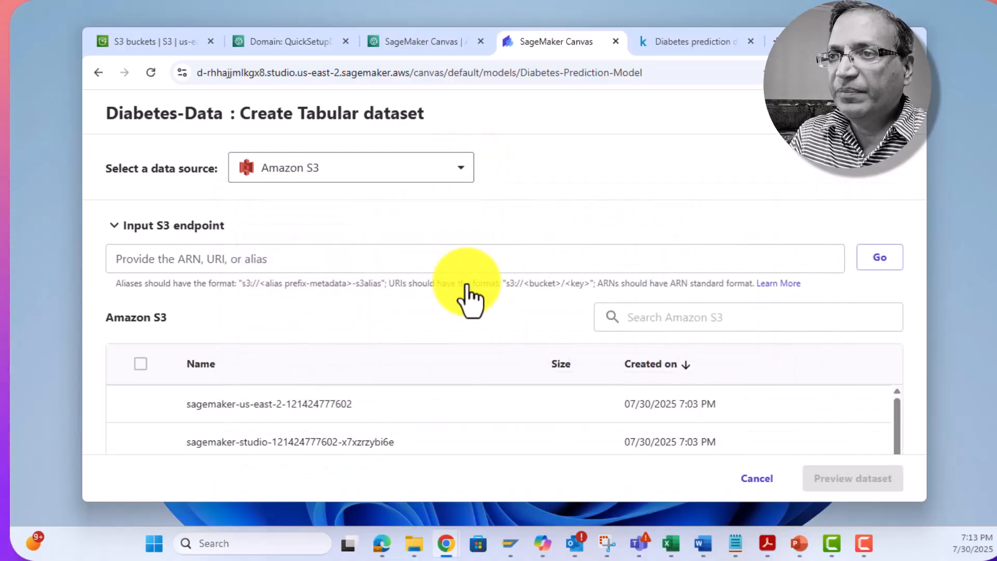
pyautogui.click(324, 263)
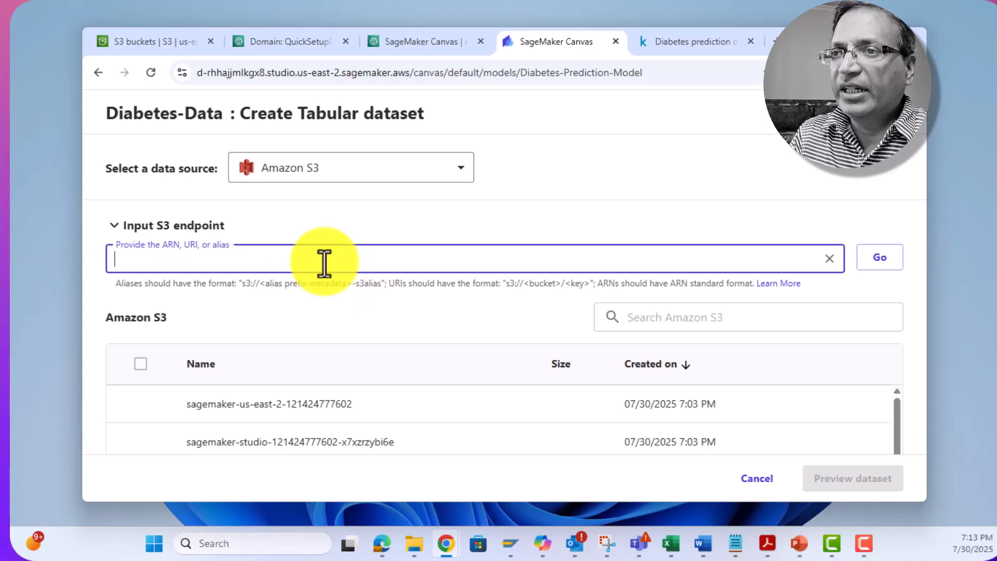
# - Copy the S3 URI of diabetes_prediction_dataset.csv from the ml-data bucket in Amazon S3 and return to the dataset import in SageMaker Canvas
pyautogui.click(159, 39)
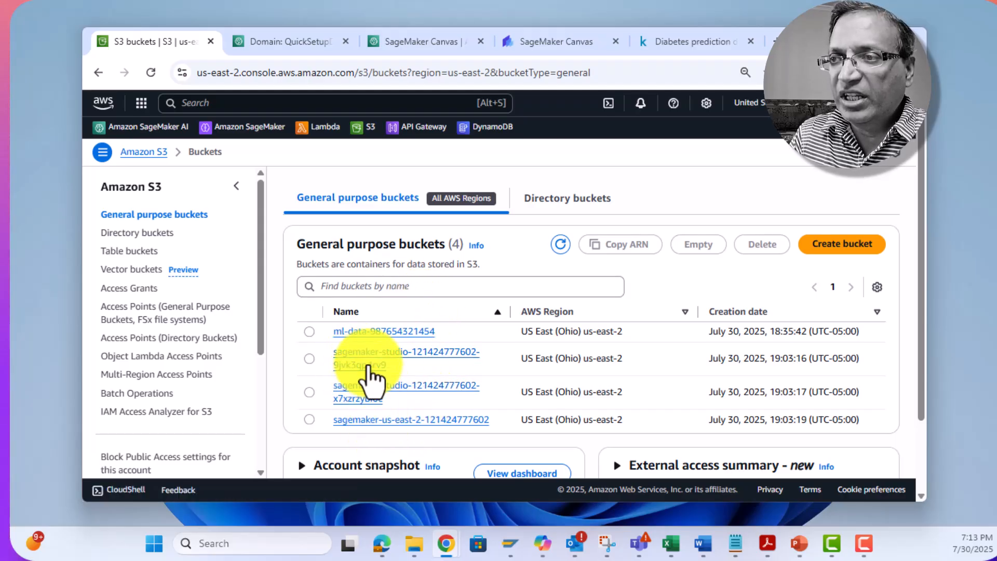
pyautogui.click(393, 331)
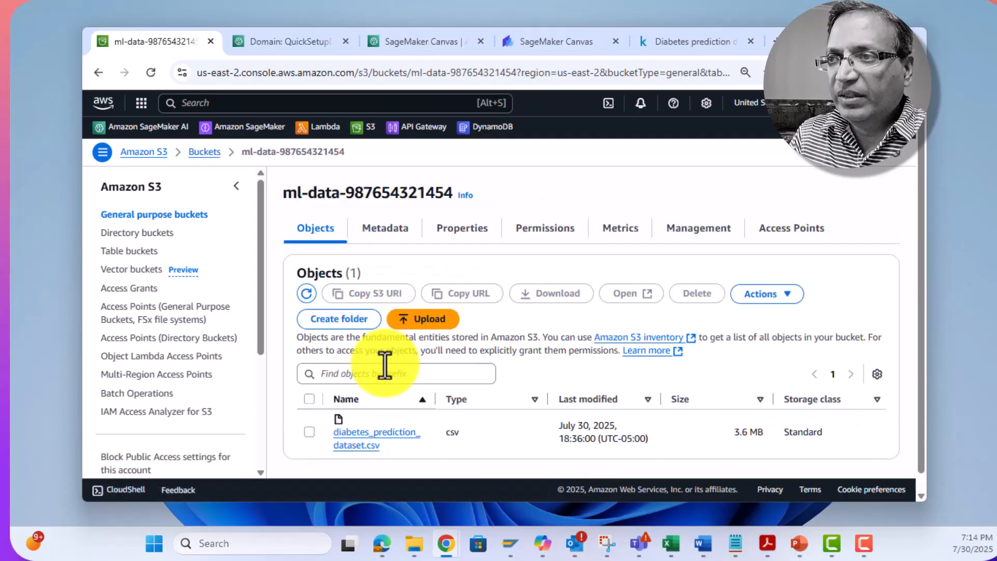
pyautogui.click(310, 432)
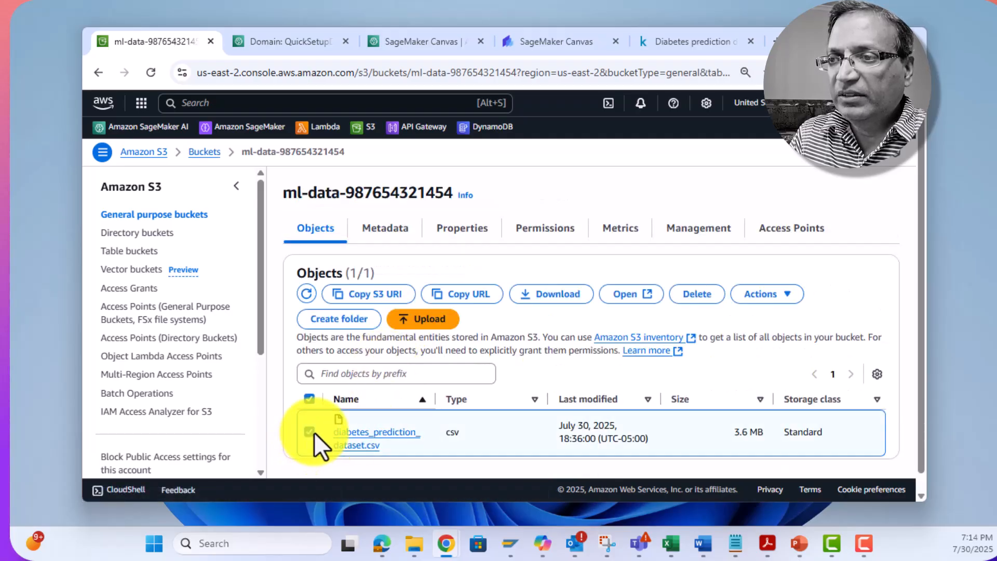
pyautogui.click(395, 295)
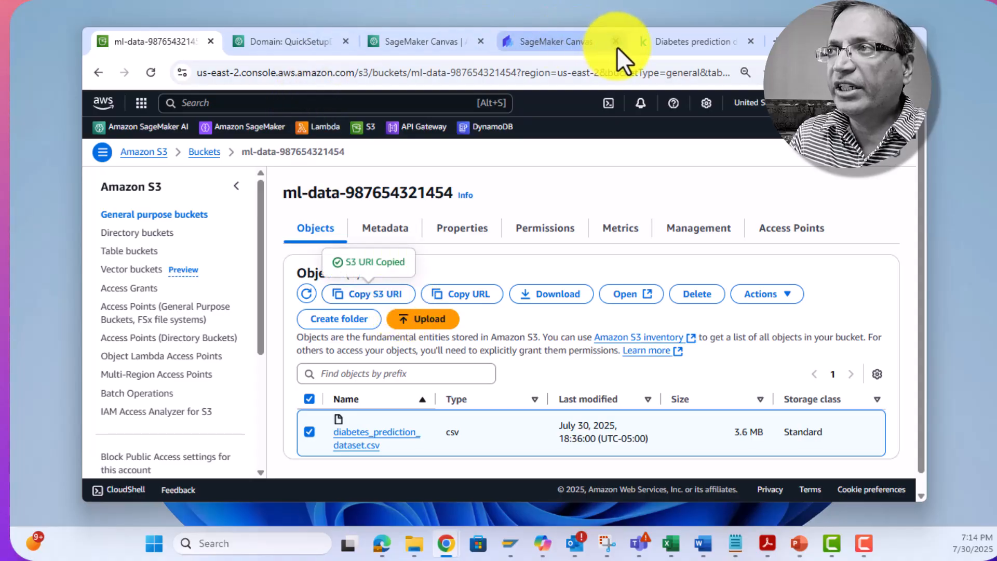
pyautogui.click(572, 44)
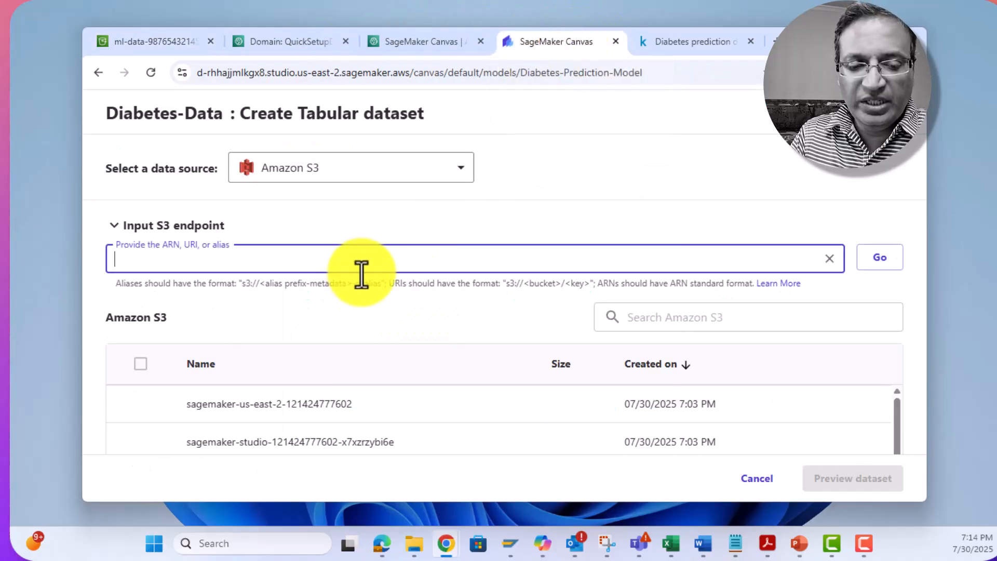
# - Look up the dataset file in Amazon S3 using its copied S3 URI
pyautogui.hotkey('ctrl', 'v')
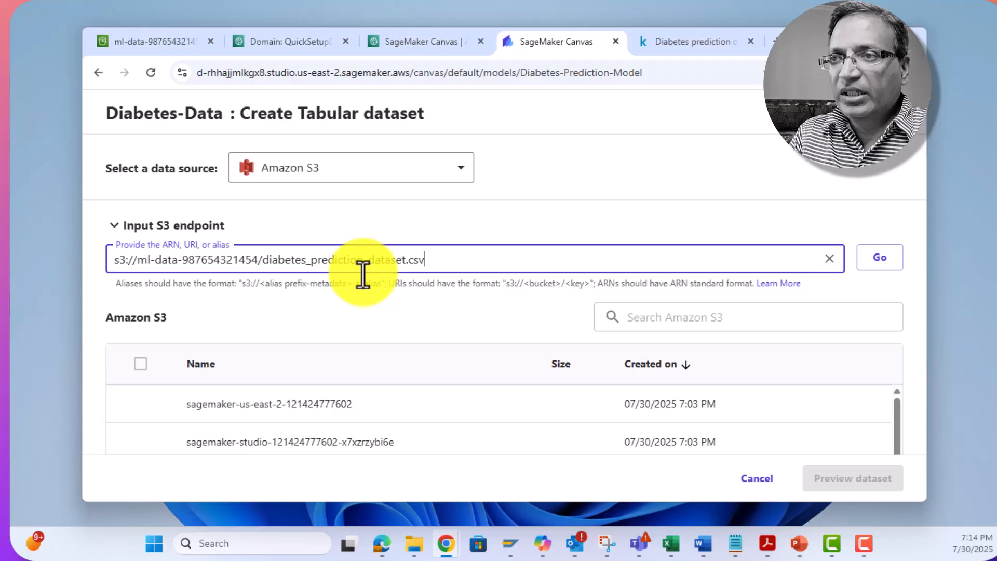
pyautogui.click(875, 257)
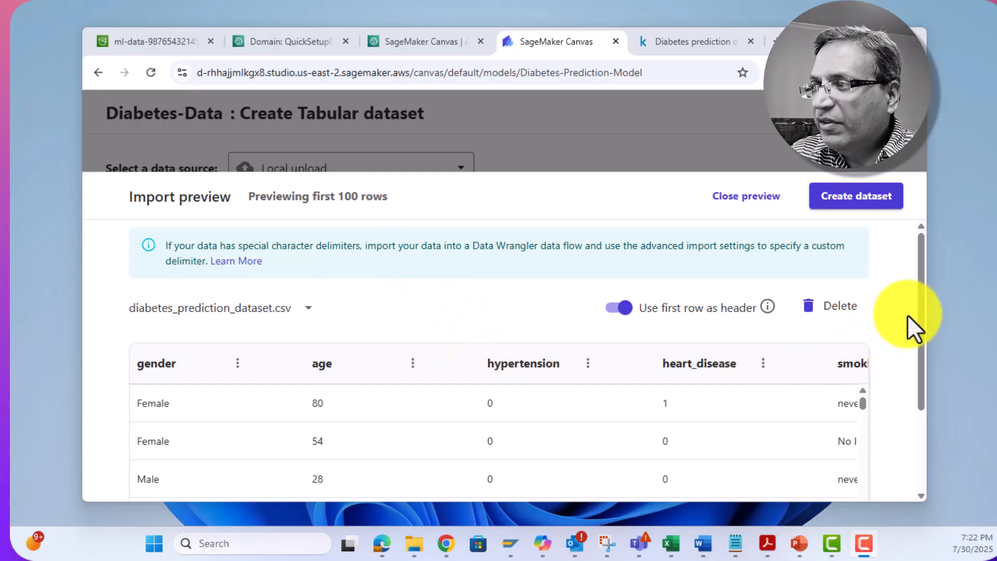
# - Review the rows and columns in the import preview of diabetes_prediction_dataset.csv and create the Diabetes-Data dataset
pyautogui.moveTo(918, 295); pyautogui.dragTo(922, 334)
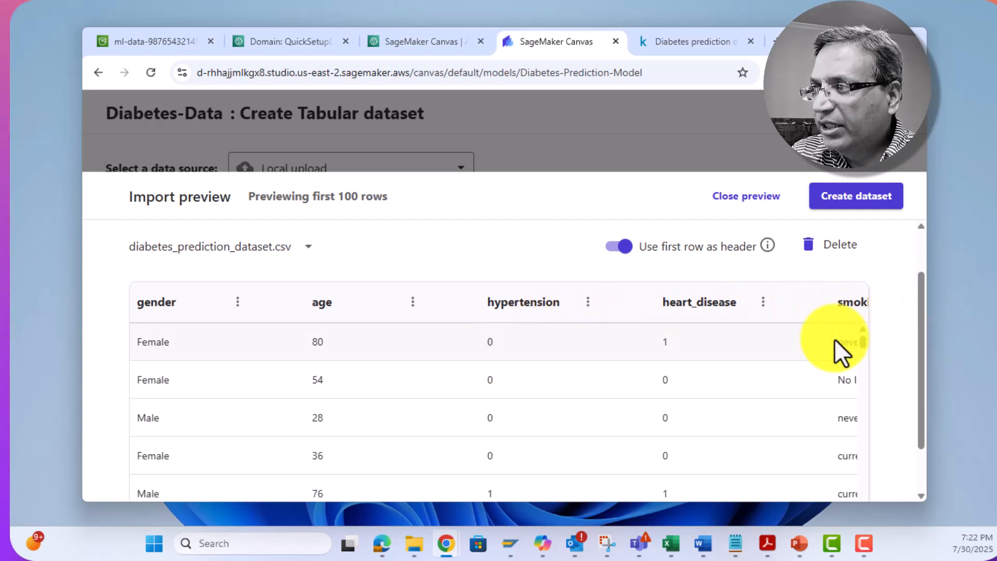
pyautogui.moveTo(862, 341); pyautogui.dragTo(876, 517)
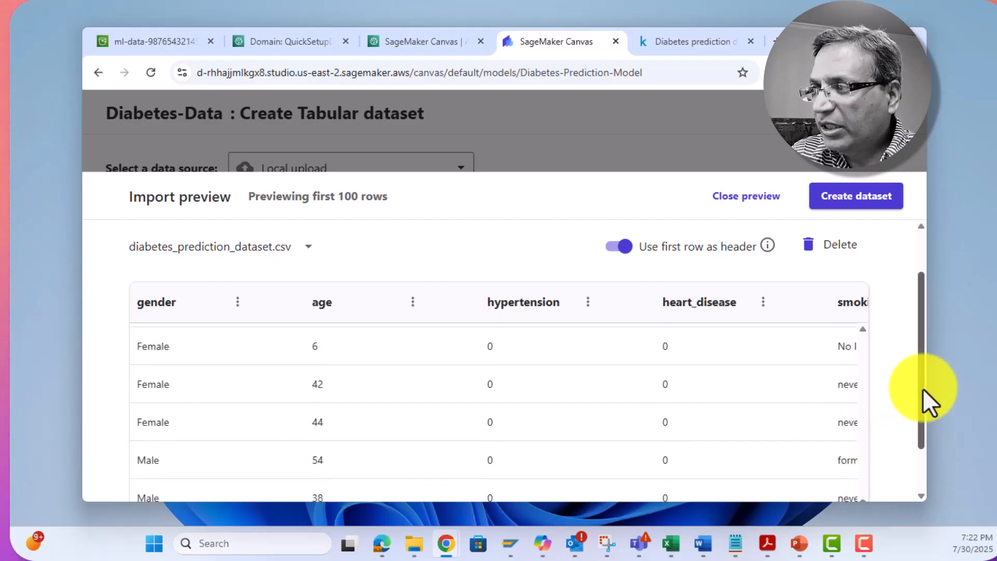
pyautogui.moveTo(922, 391); pyautogui.dragTo(922, 480)
pyautogui.moveTo(436, 474); pyautogui.dragTo(826, 482)
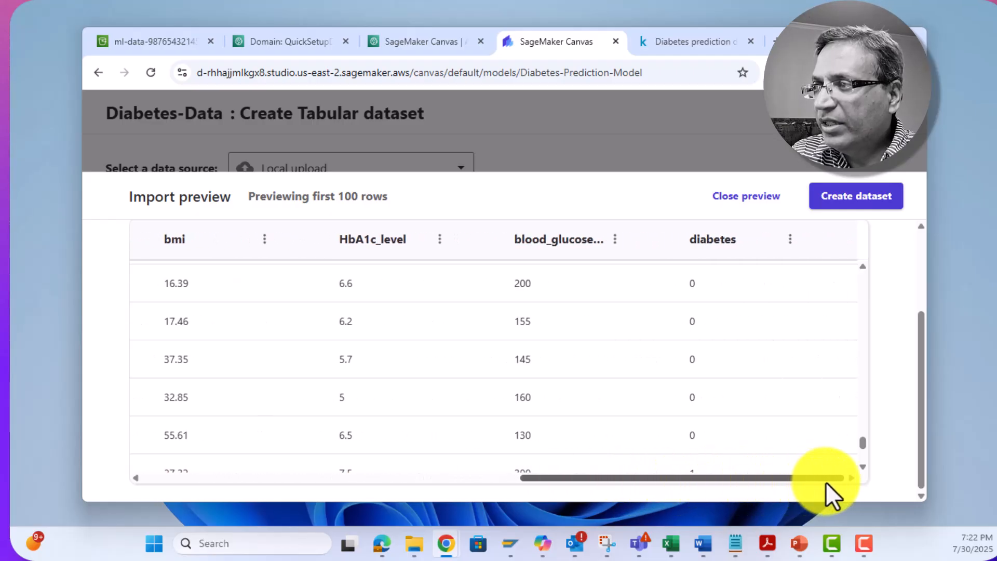
pyautogui.click(864, 203)
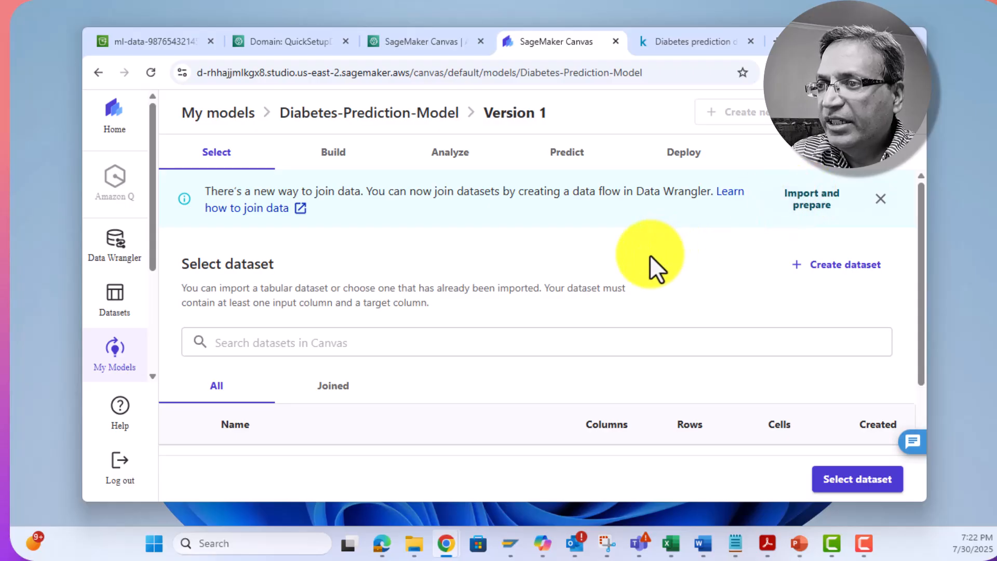
# - Select the Diabetes-Data dataset for version 1 of Diabetes-Prediction-Model
pyautogui.scroll(-2, 642, 256)
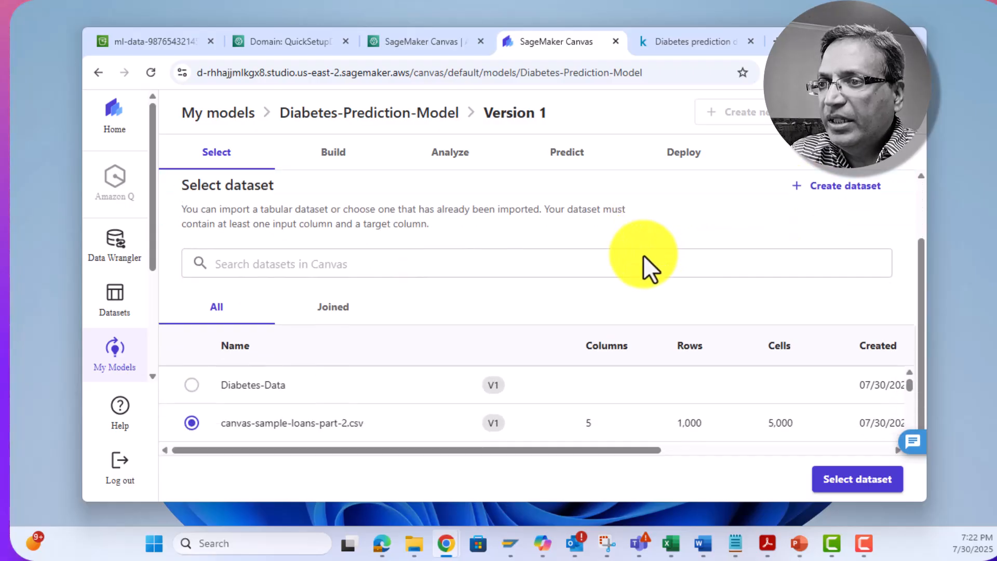
pyautogui.click(191, 385)
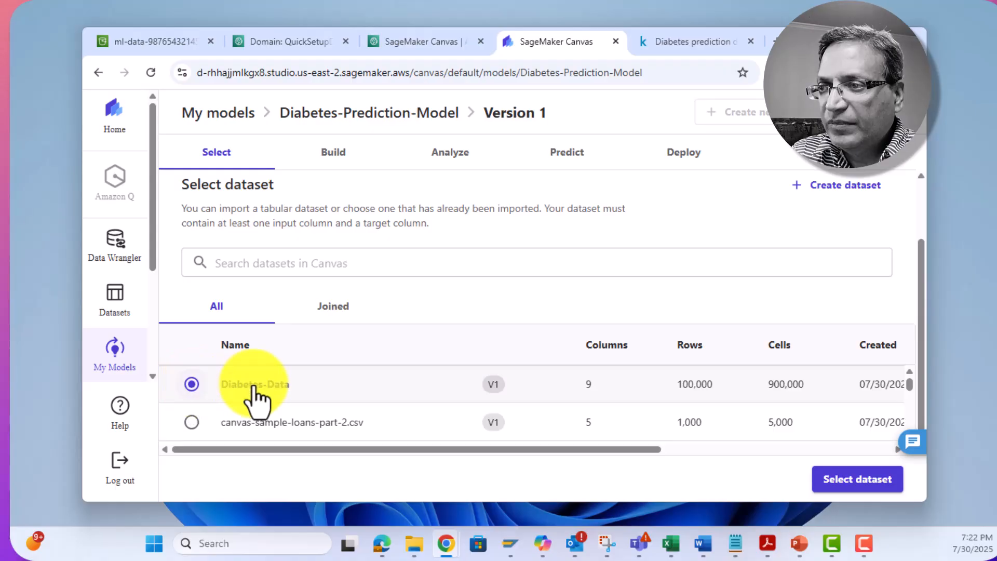
pyautogui.click(849, 488)
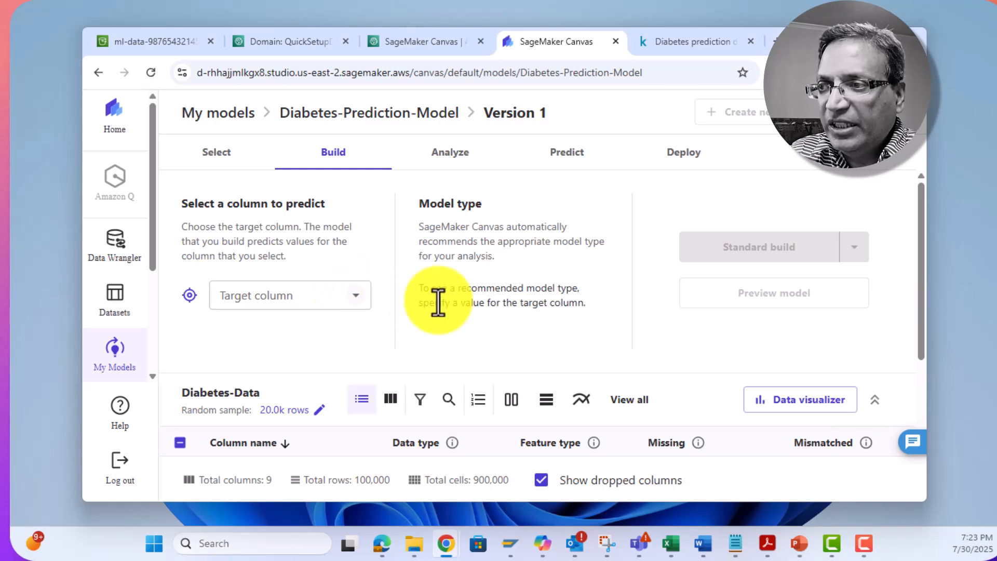
# - Examine the Diabetes-Data columns with their data types, feature types, and missing, mismatched and unique values
pyautogui.scroll(-3, 467, 338)
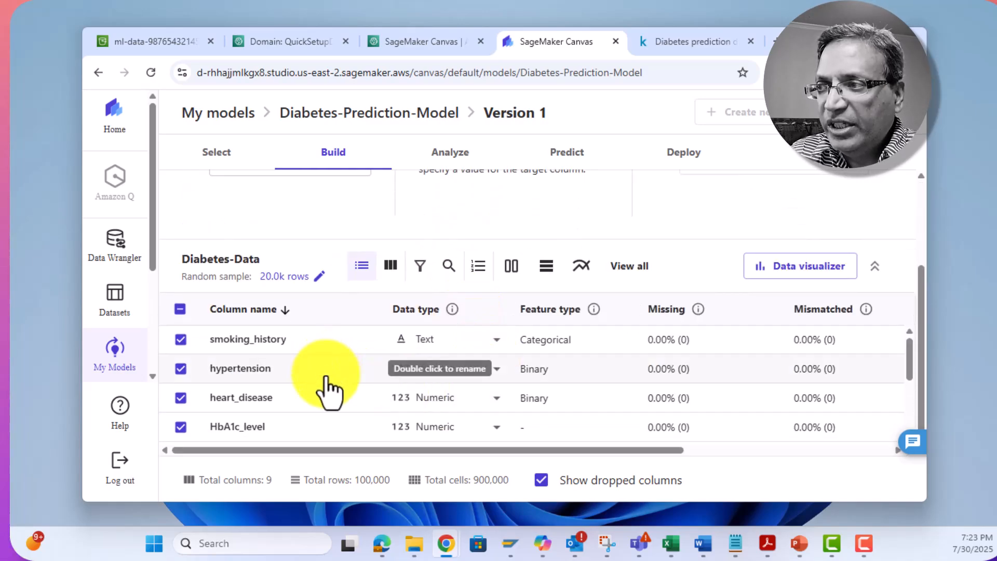
pyautogui.moveTo(577, 452)
pyautogui.mouseDown()
pyautogui.moveTo(745, 453)
pyautogui.moveTo(540, 457)
pyautogui.moveTo(662, 456)
pyautogui.moveTo(545, 452)
pyautogui.moveTo(654, 453)
pyautogui.moveTo(578, 451)
pyautogui.mouseUp()
pyautogui.scroll(-2, 470, 410)
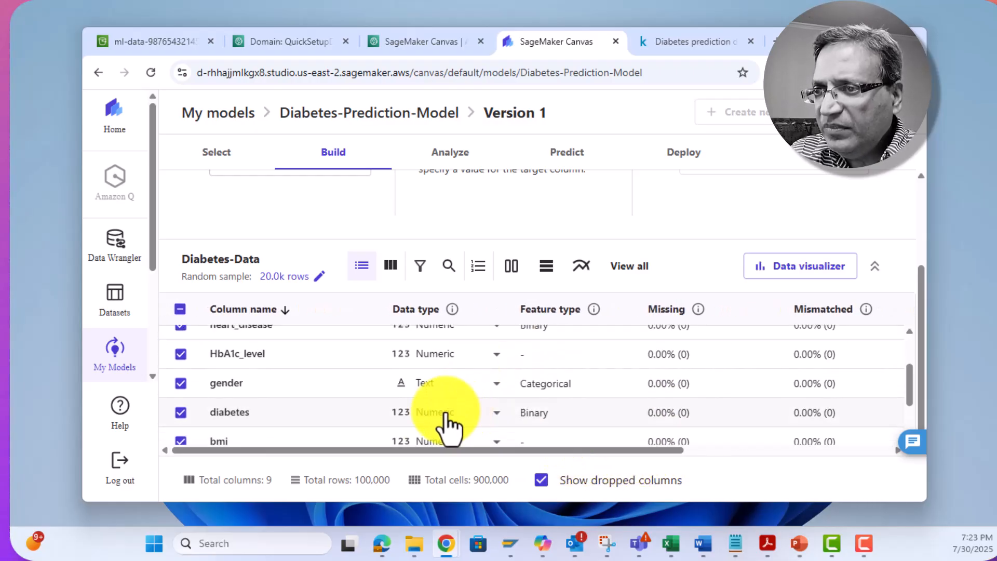
pyautogui.moveTo(689, 451); pyautogui.dragTo(753, 451)
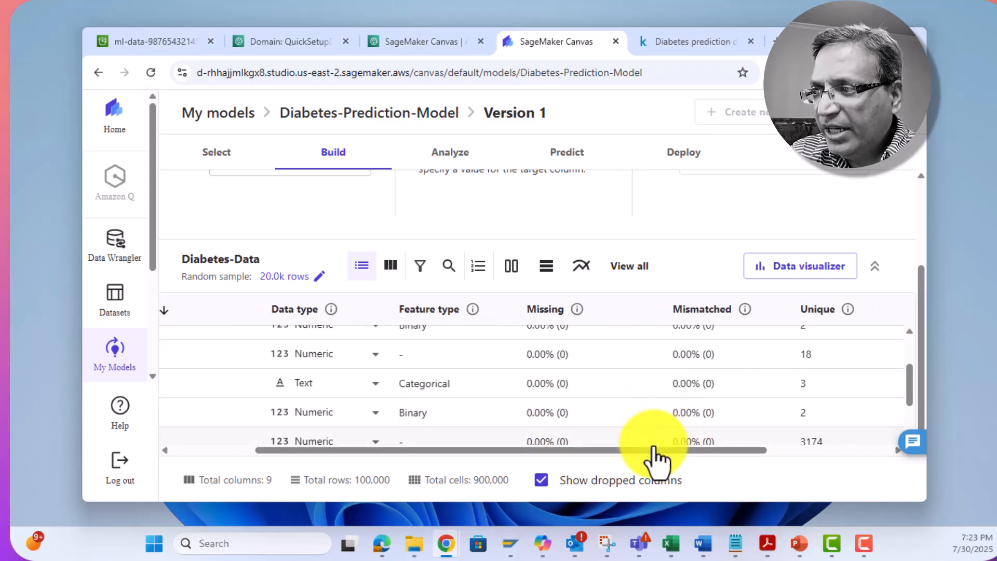
pyautogui.moveTo(653, 450); pyautogui.dragTo(404, 448)
pyautogui.scroll(-2, 541, 437)
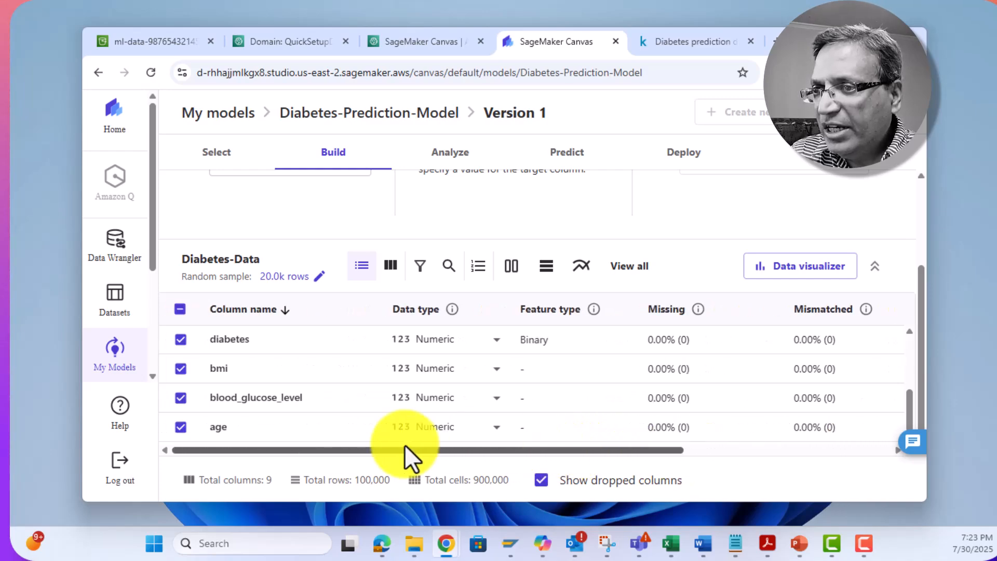
pyautogui.scroll(5, 289, 350)
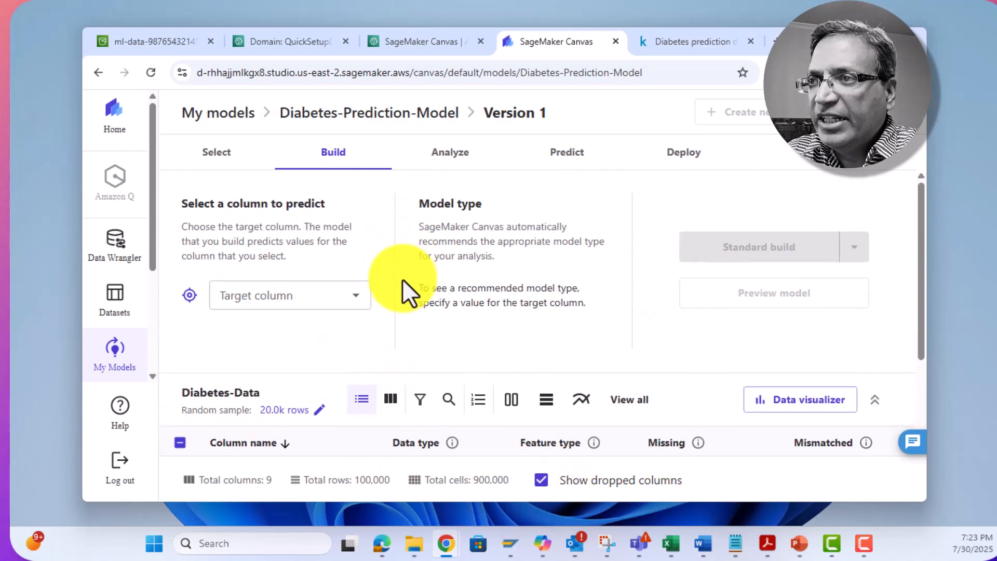
# - Set diabetes as the target column to predict
pyautogui.click(352, 305)
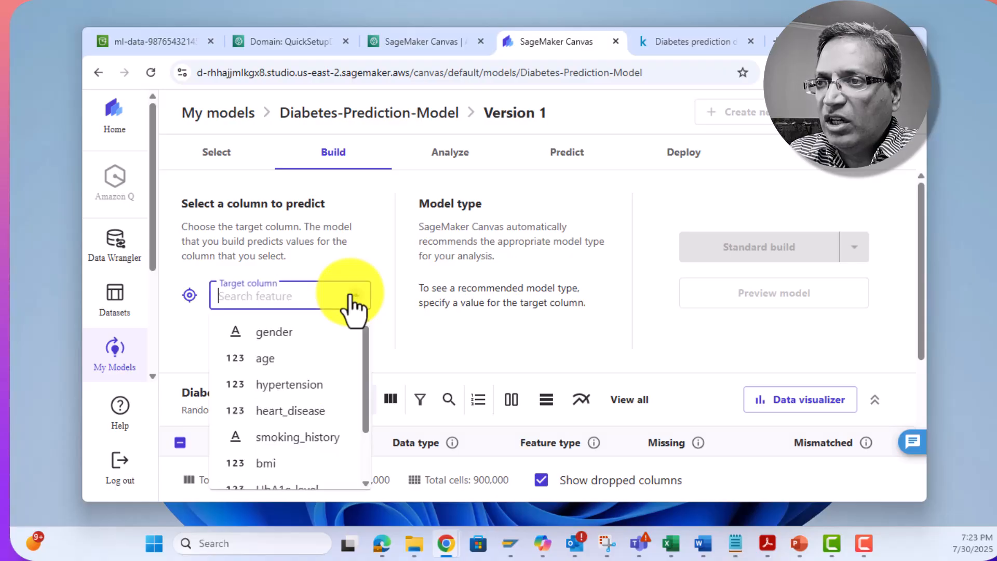
pyautogui.scroll(-3, 347, 312)
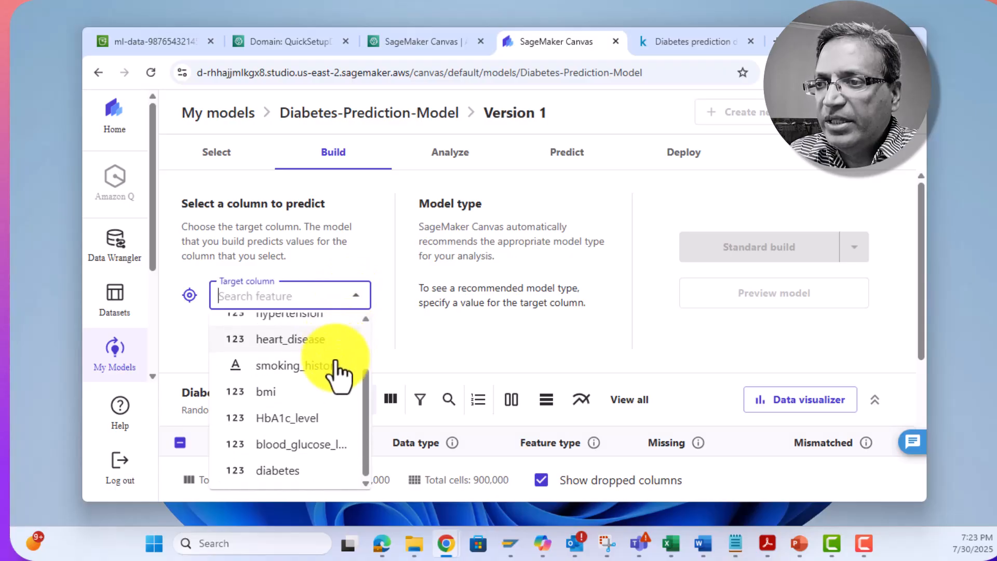
pyautogui.click(300, 470)
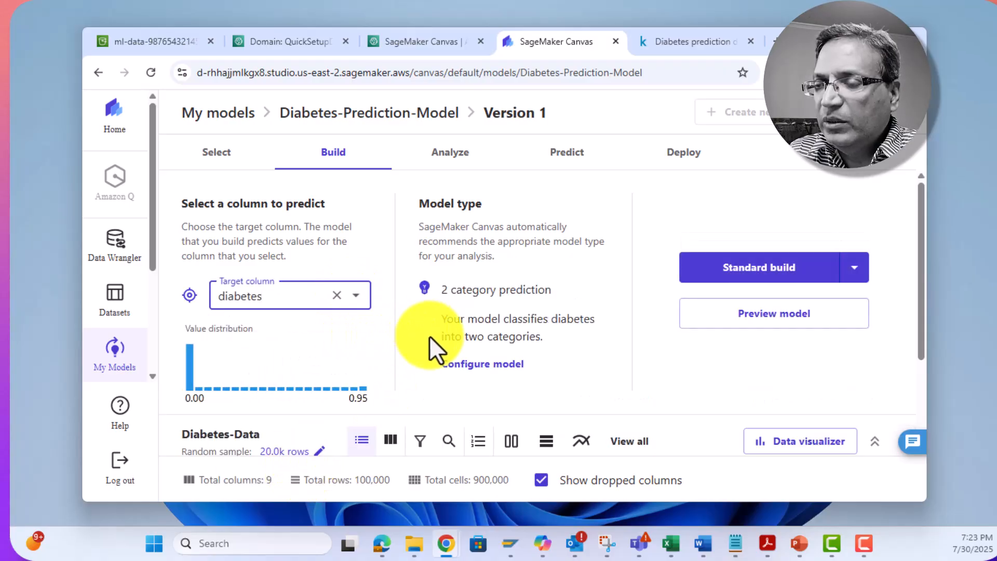
# - Open the model configuration and examine the algorithms offered by the Ensemble training method
pyautogui.click(507, 370)
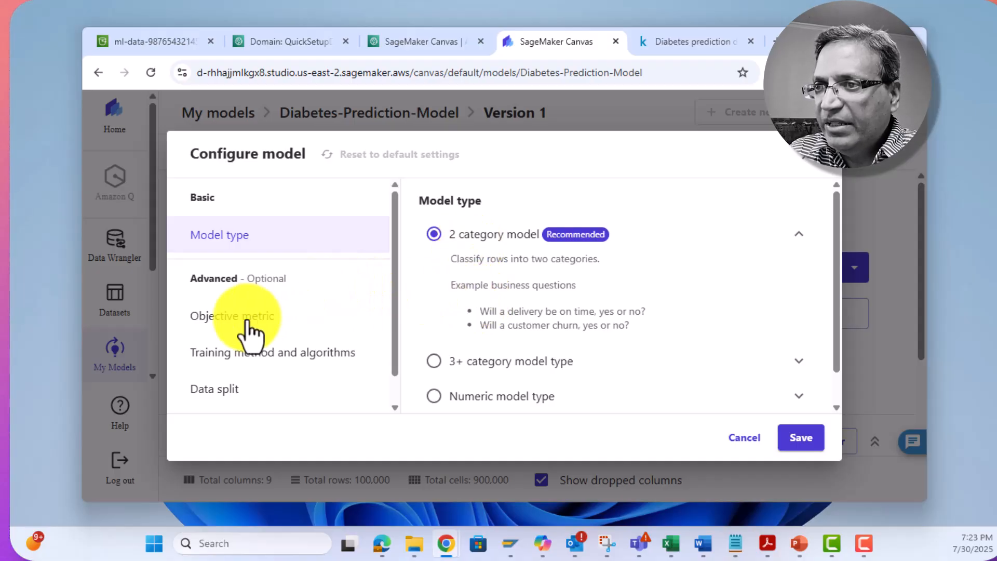
pyautogui.click(265, 361)
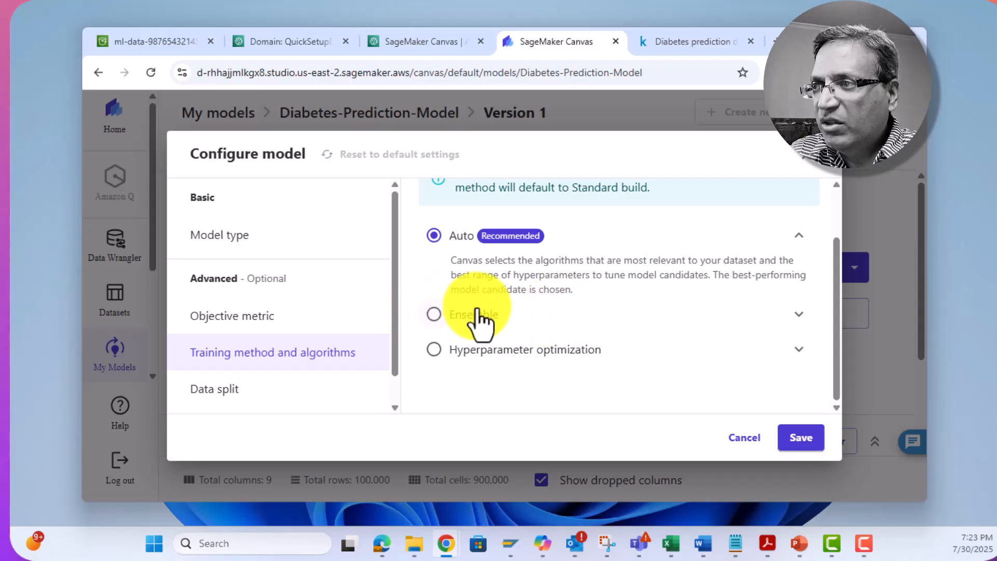
pyautogui.click(435, 315)
pyautogui.scroll(-10, 605, 319)
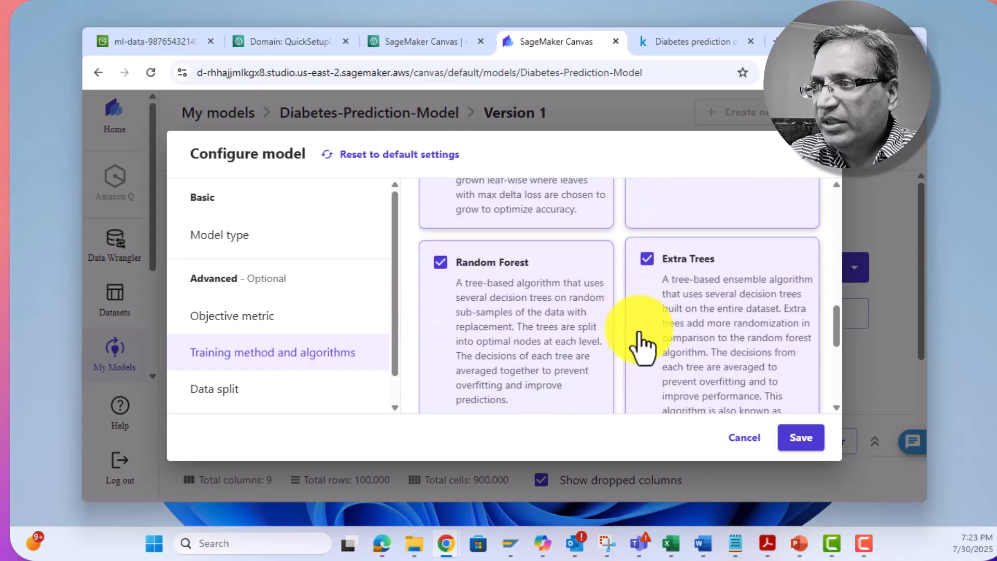
pyautogui.scroll(-3, 642, 349)
pyautogui.scroll(12, 642, 349)
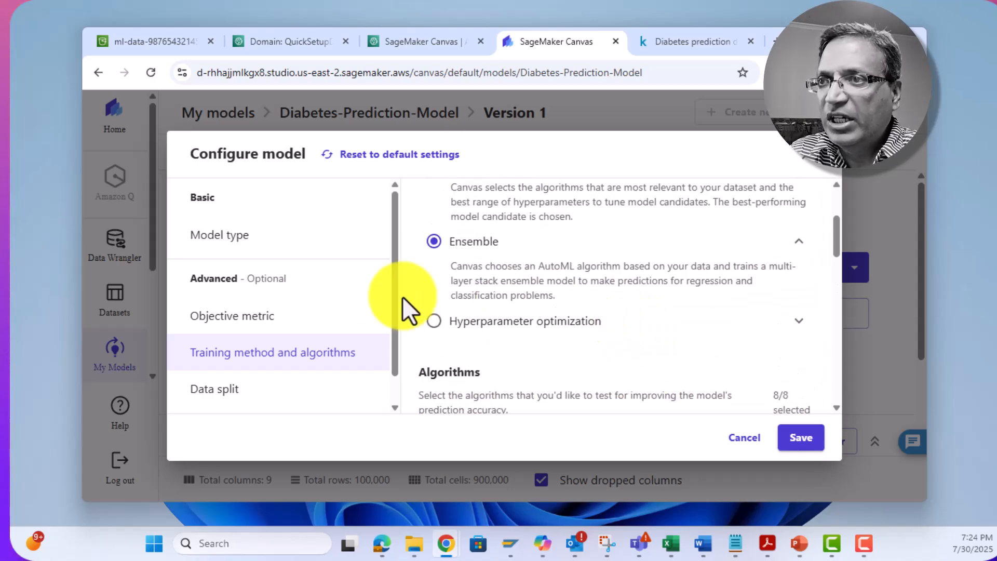
# - Review the model type, objective metric, training method and data split, and save the model configuration with the default settings
pyautogui.click(244, 249)
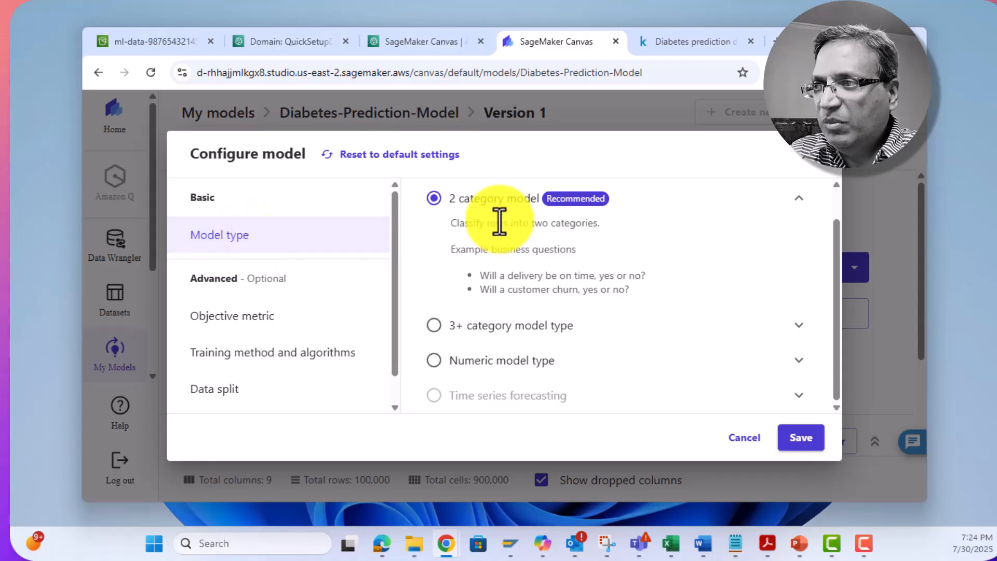
pyautogui.click(293, 359)
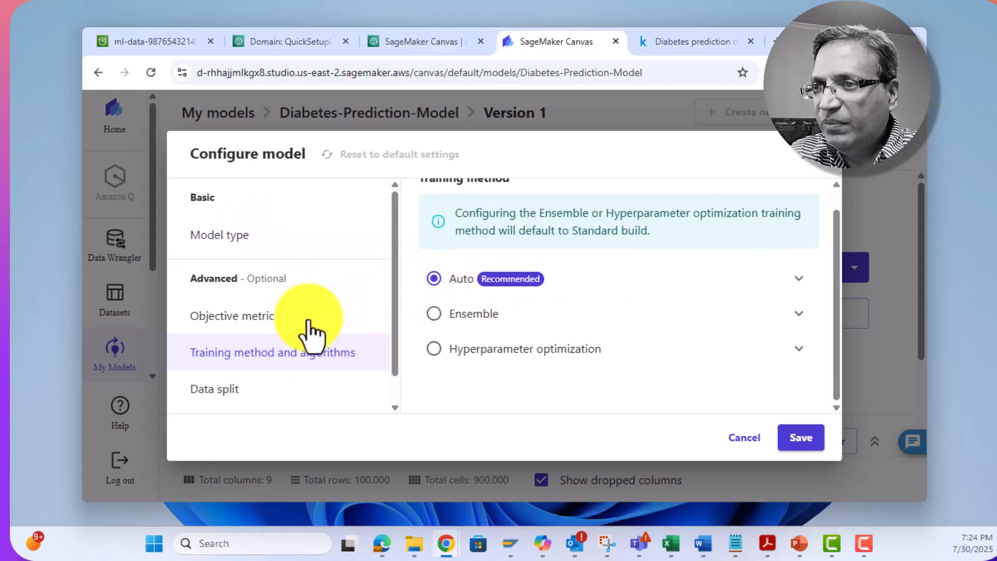
pyautogui.click(260, 323)
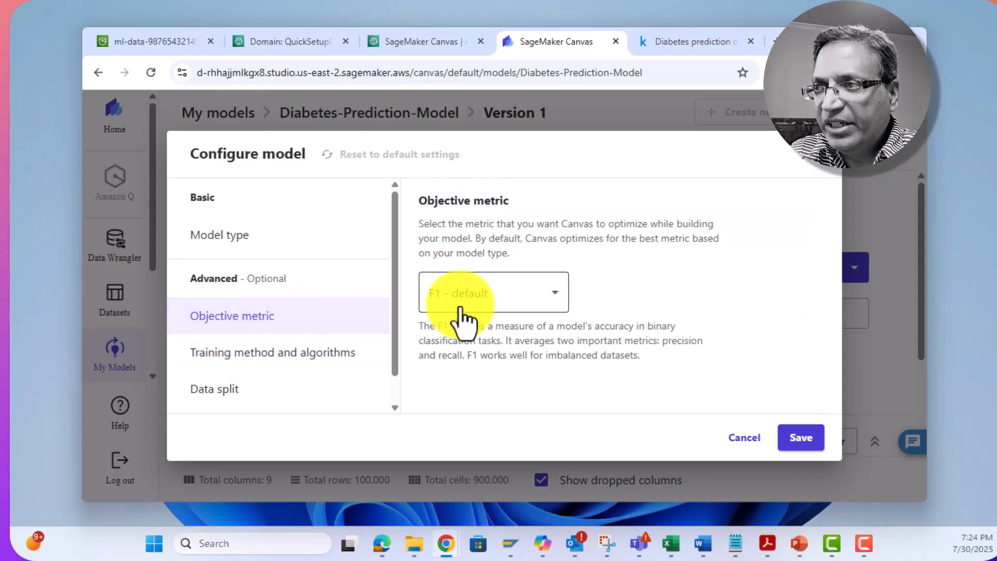
pyautogui.click(271, 367)
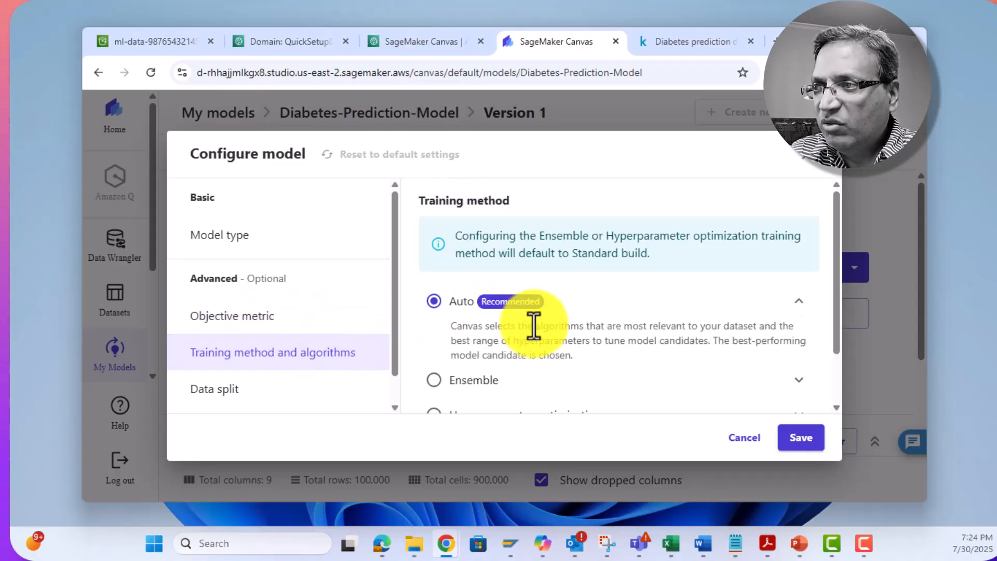
pyautogui.click(222, 395)
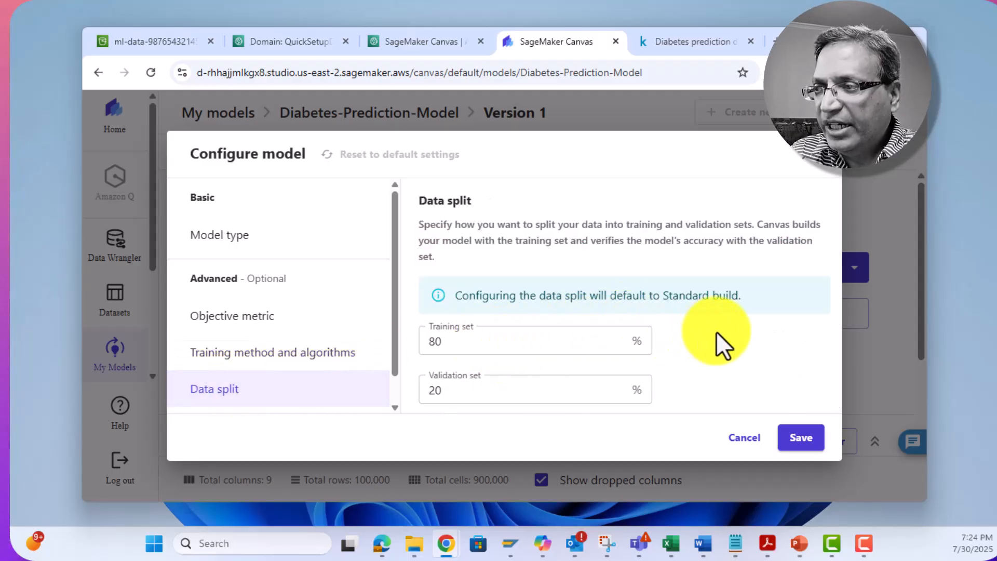
pyautogui.click(799, 439)
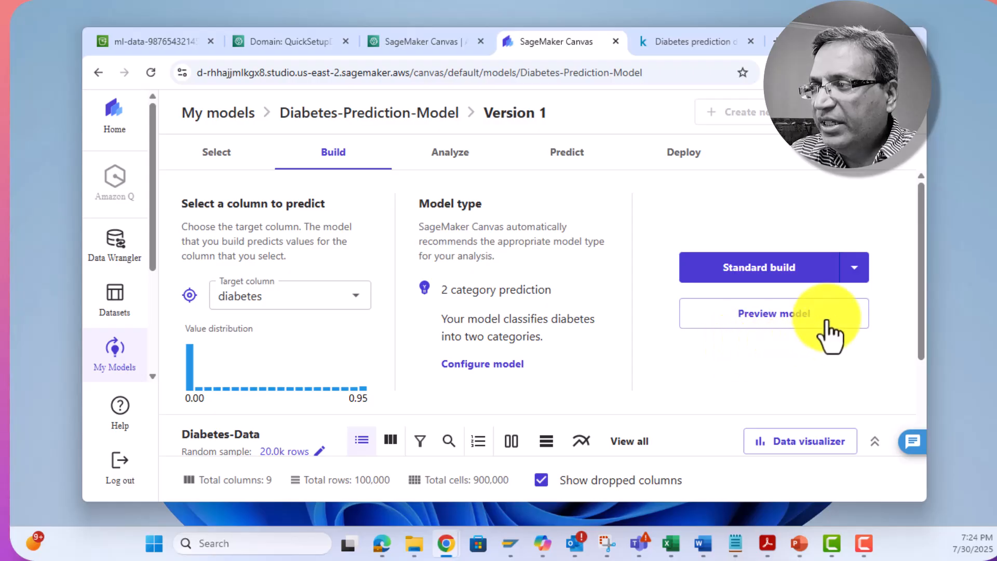
# - Compare the build options, choose Quick build, and start building the diabetes model
pyautogui.click(860, 269)
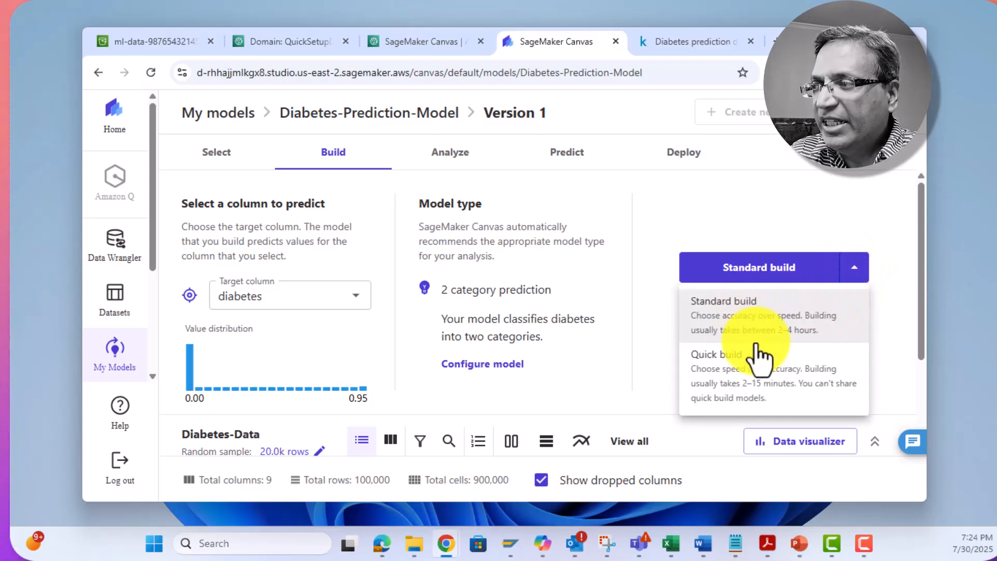
pyautogui.click(662, 348)
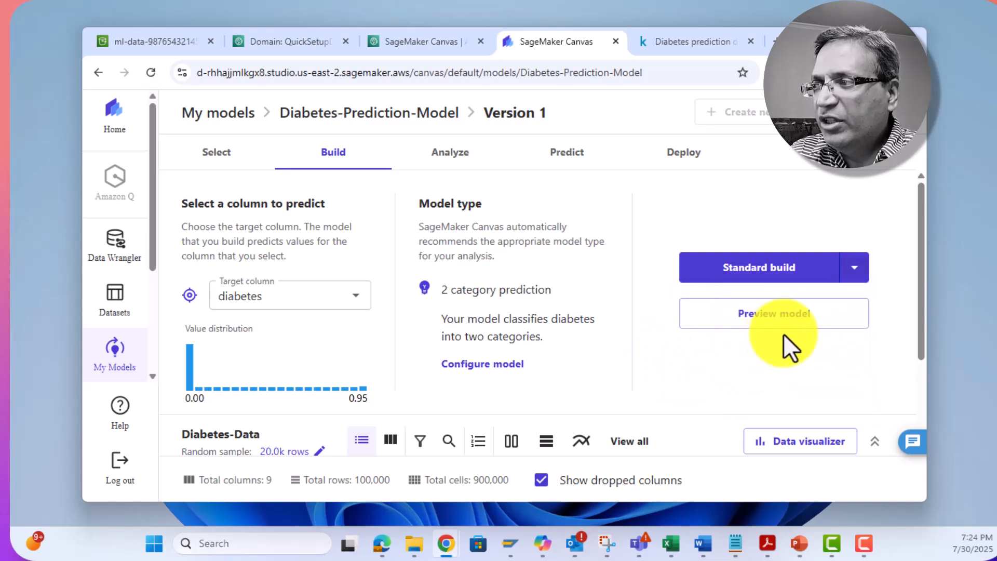
pyautogui.click(852, 273)
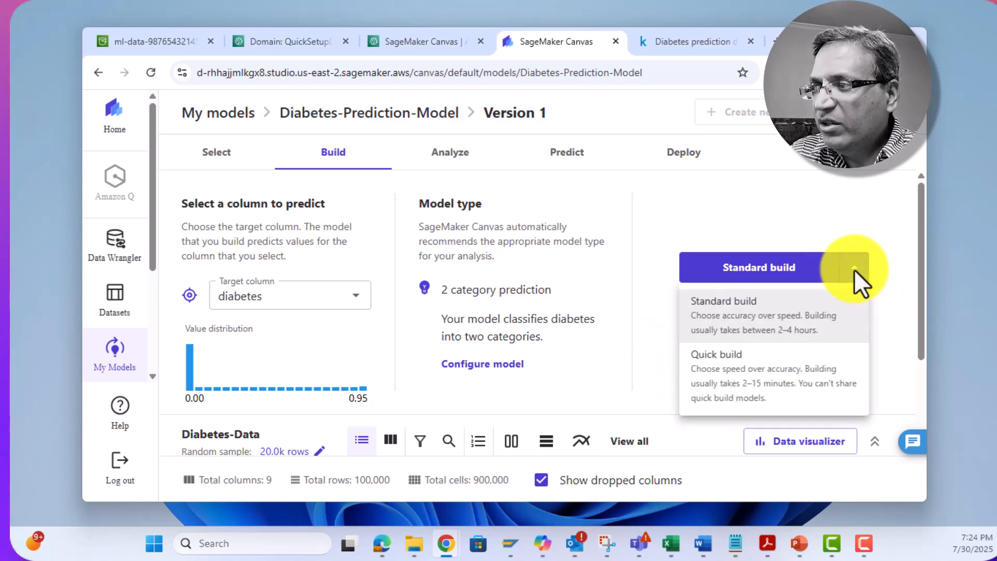
pyautogui.click(760, 394)
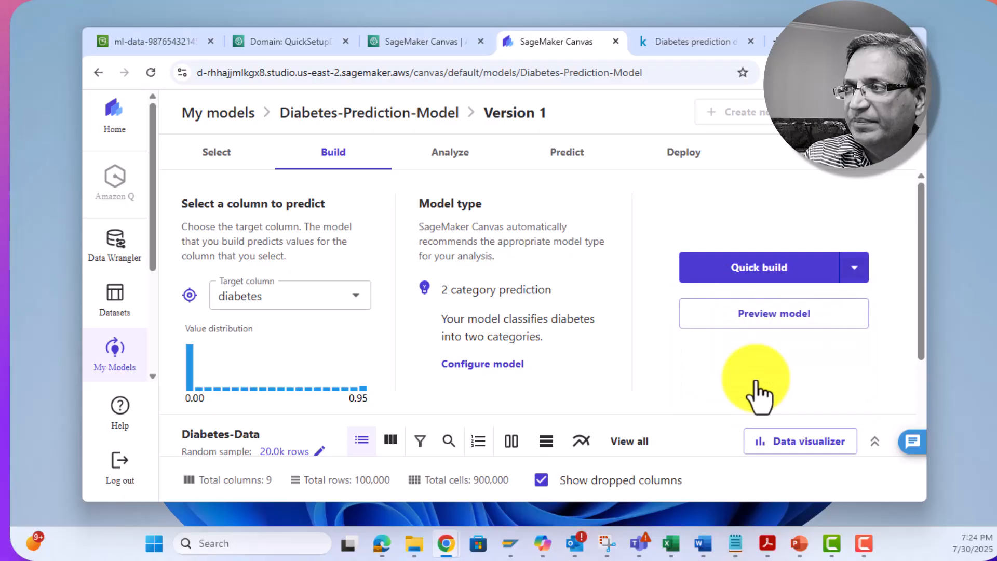
pyautogui.click(763, 277)
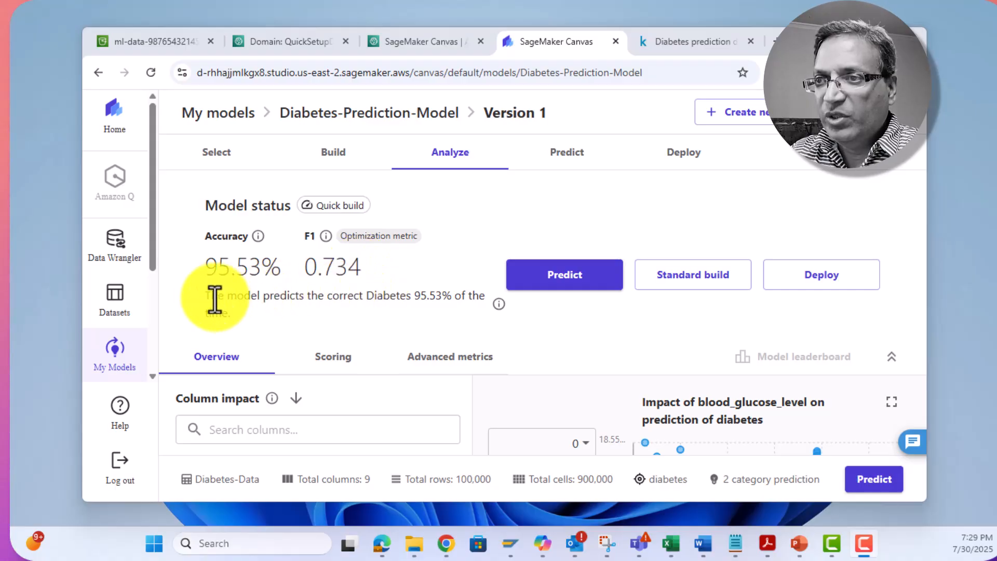
# - Maximize the browser window and examine the built model's accuracy statement and column impact overview
pyautogui.moveTo(208, 296); pyautogui.dragTo(226, 313)
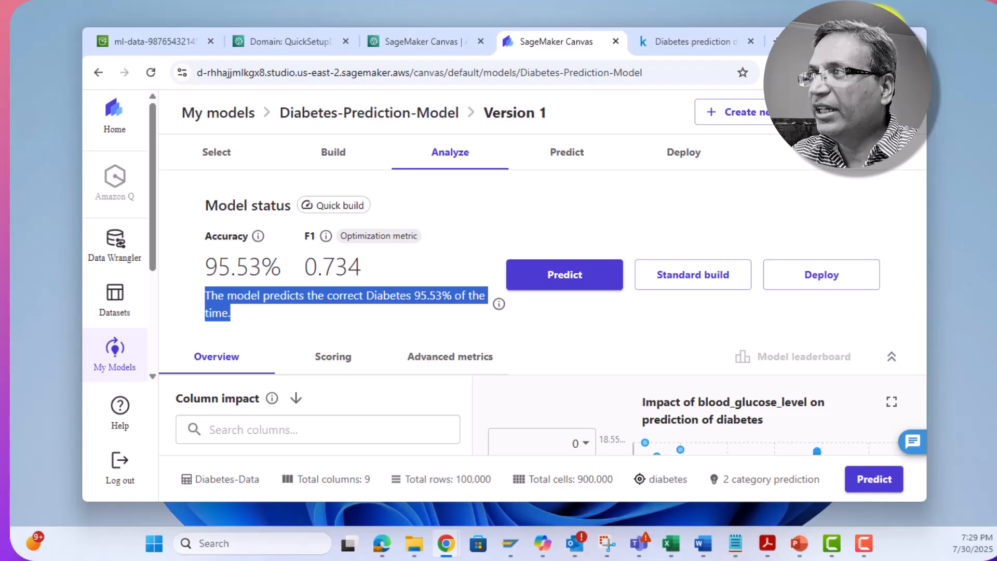
pyautogui.click(876, 41)
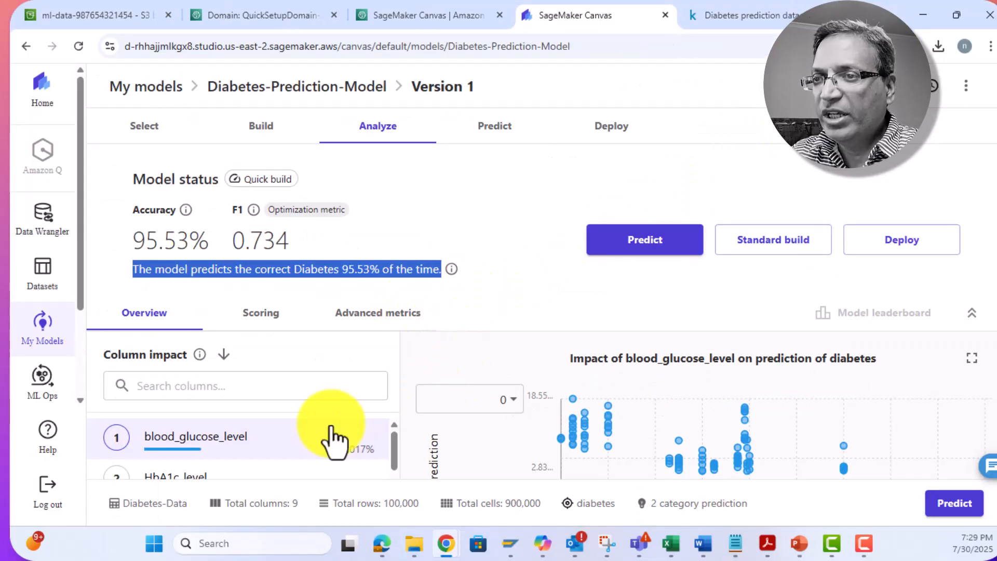
pyautogui.scroll(-2, 329, 431)
pyautogui.scroll(2, 333, 438)
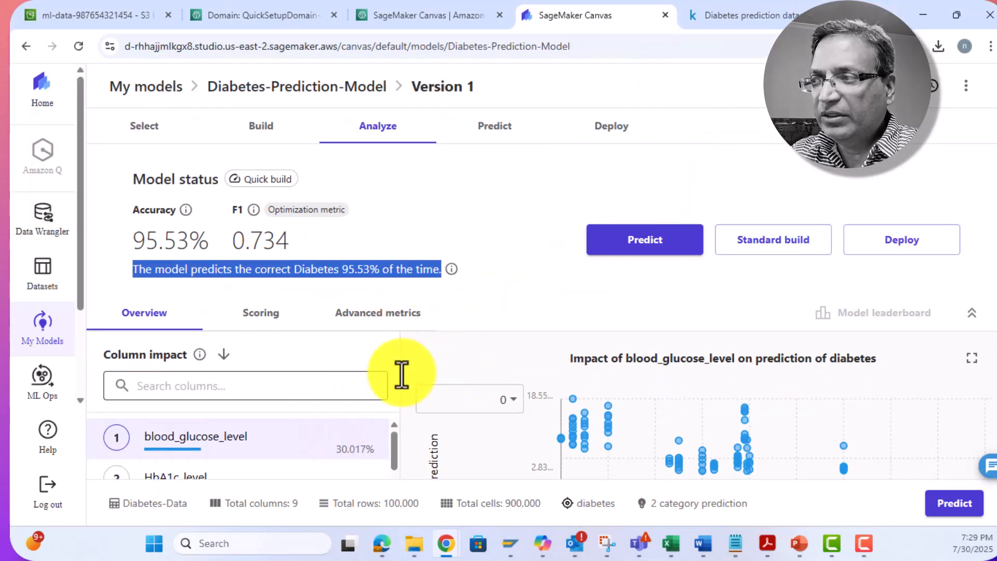
# - Expand the analysis results, examine the column impact ranking for all columns, and open the advanced metrics
pyautogui.click(969, 315)
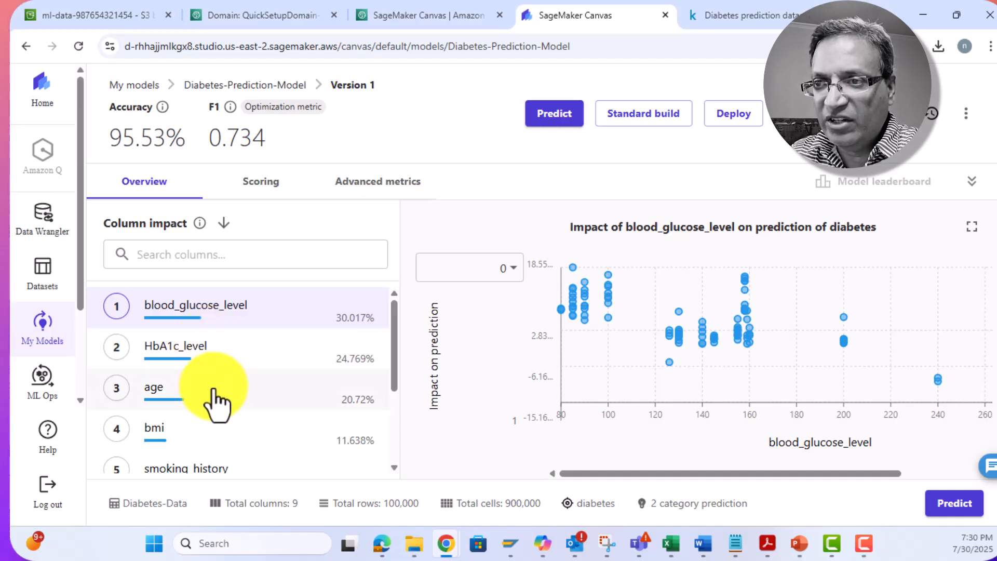
pyautogui.scroll(-2, 221, 427)
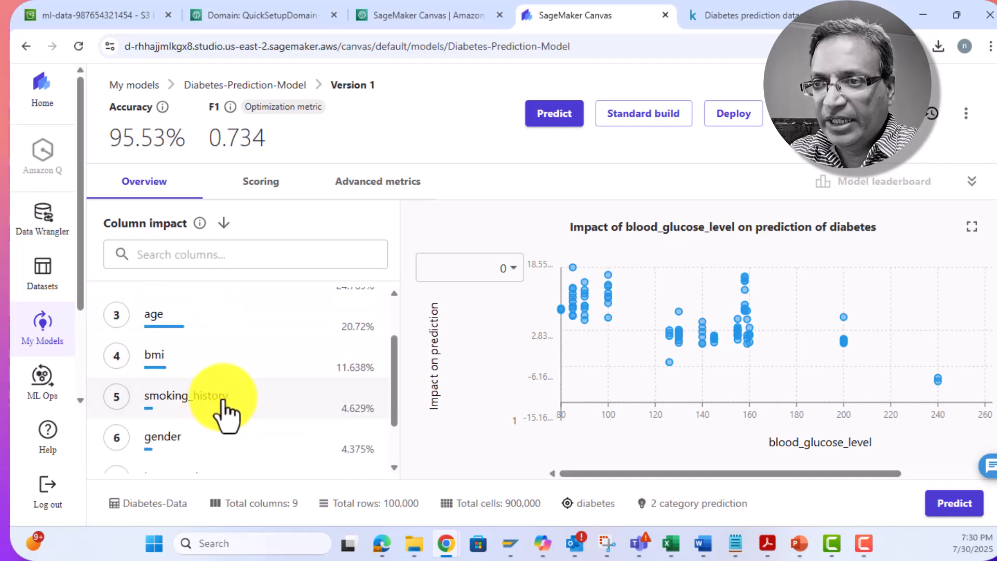
pyautogui.scroll(-1, 227, 414)
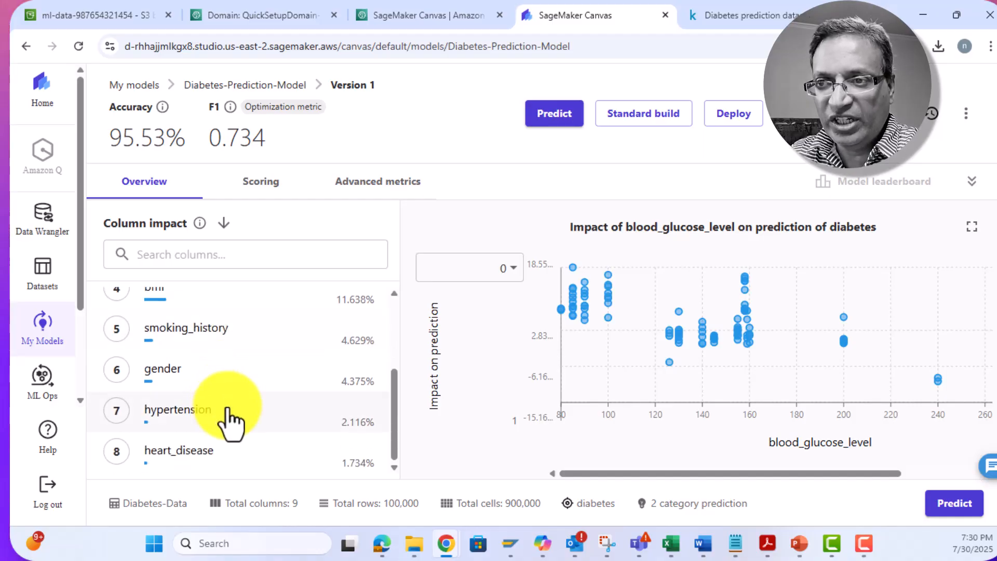
pyautogui.scroll(3, 229, 419)
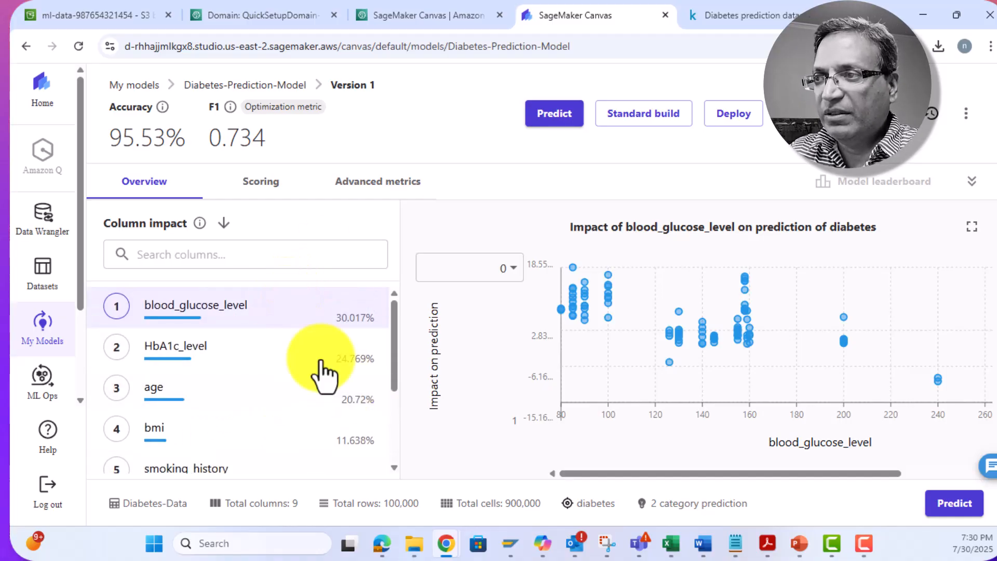
pyautogui.click(414, 188)
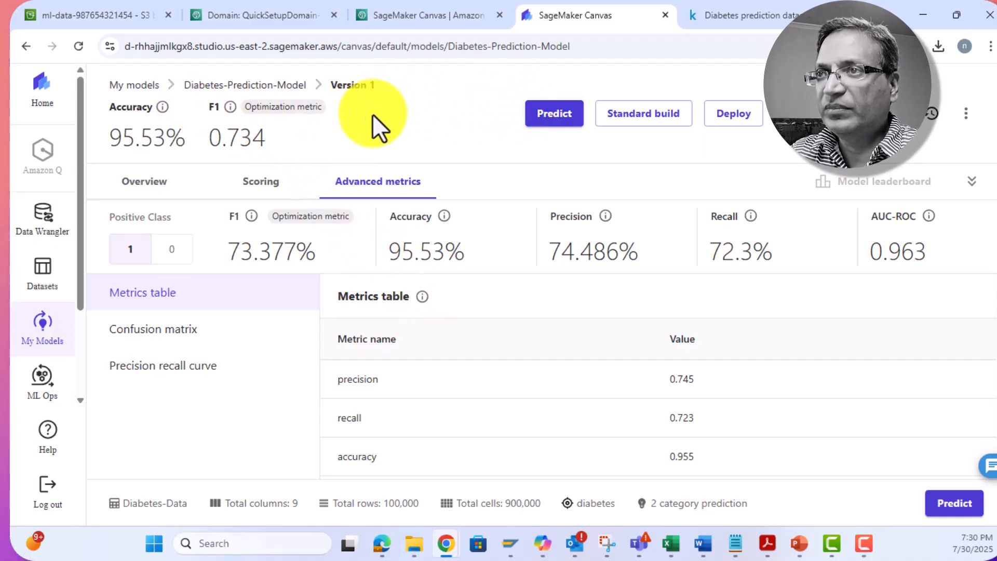
# - Open the model's single prediction form and review the values of all its input columns
pyautogui.click(555, 114)
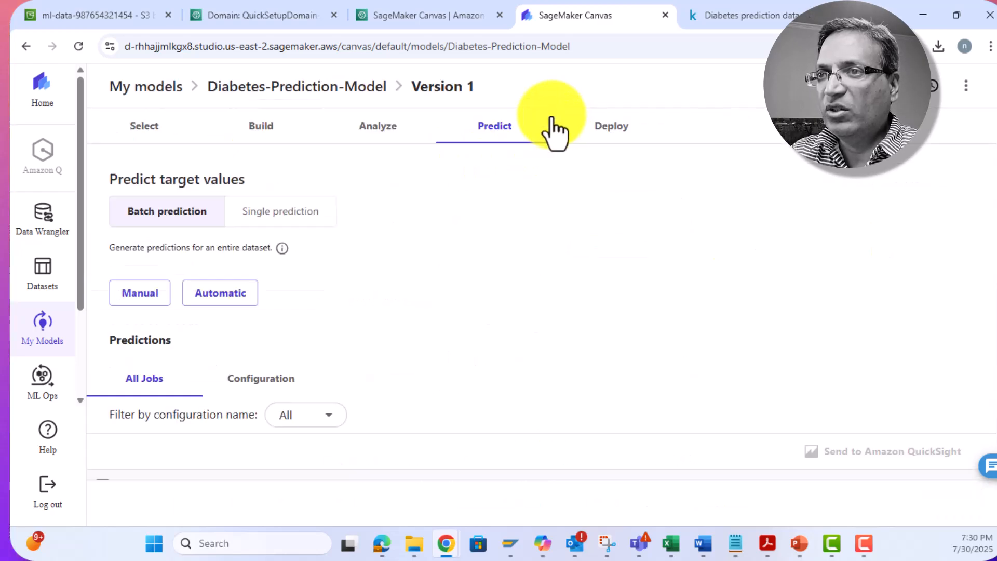
pyautogui.click(302, 218)
pyautogui.scroll(-2, 477, 236)
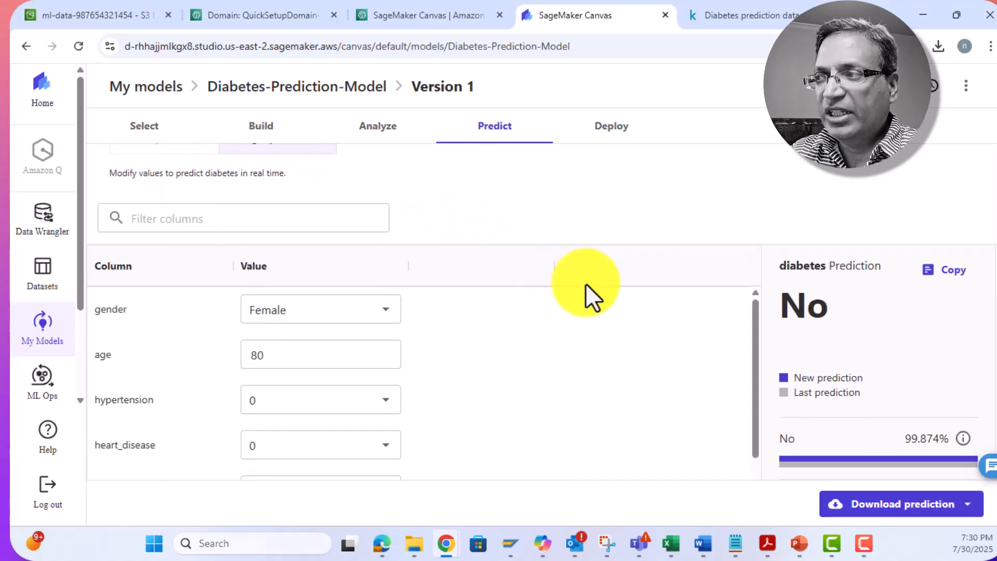
pyautogui.scroll(-2, 506, 358)
pyautogui.scroll(-1, 506, 358)
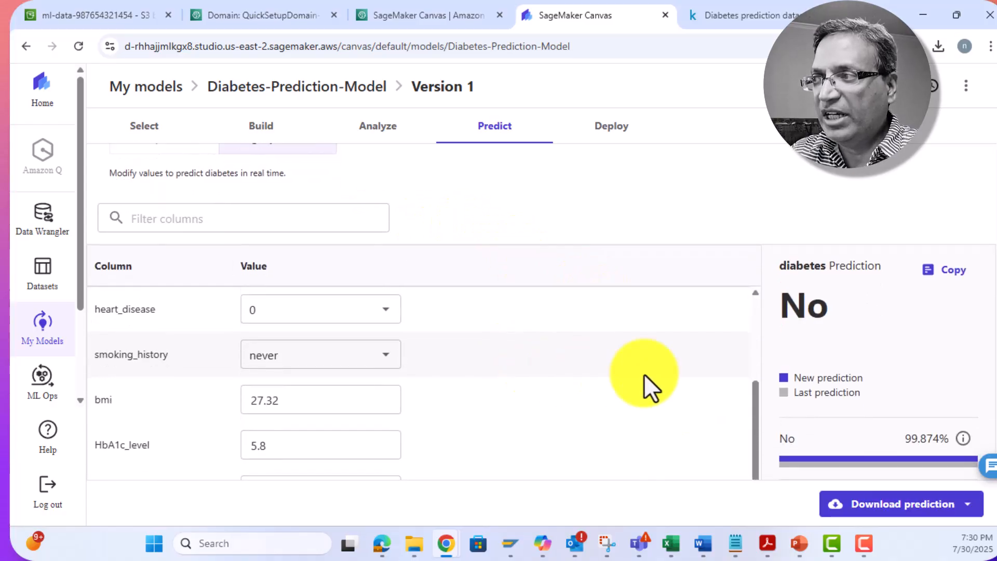
pyautogui.scroll(-2, 600, 374)
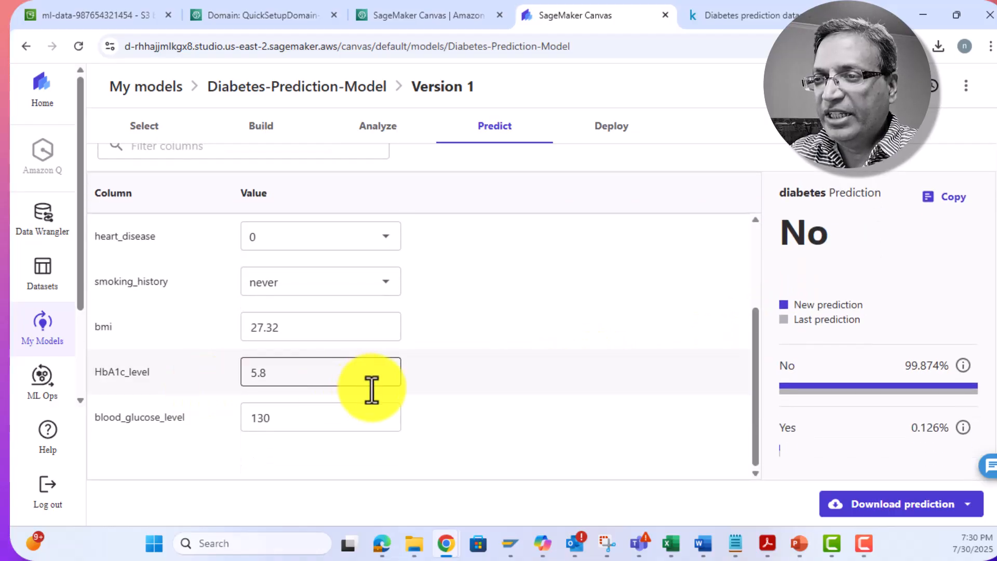
# - Set HbA1c_level to 10.8 and update the diabetes prediction
pyautogui.moveTo(287, 374); pyautogui.dragTo(222, 374)
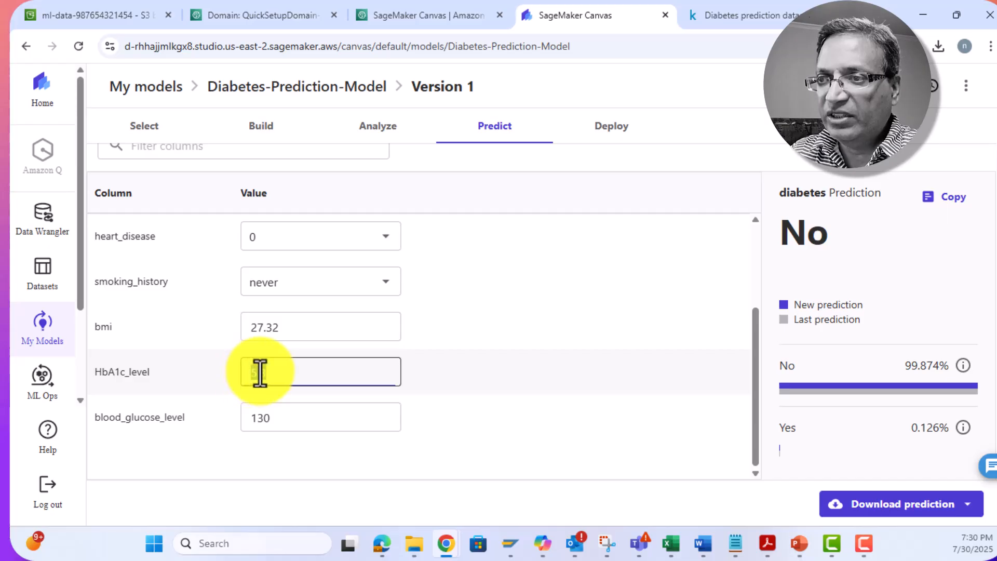
pyautogui.moveTo(258, 374); pyautogui.dragTo(340, 378)
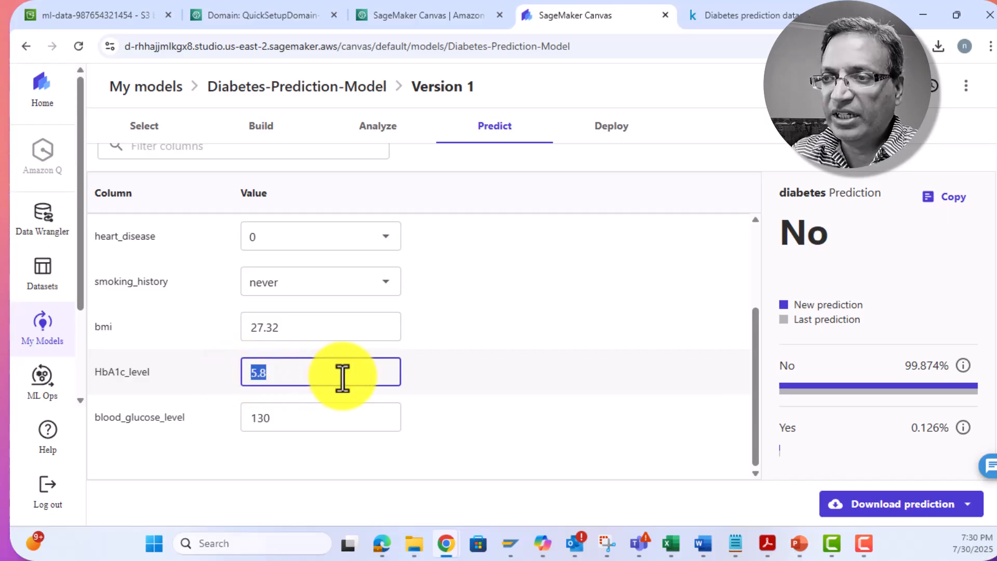
pyautogui.write('10')
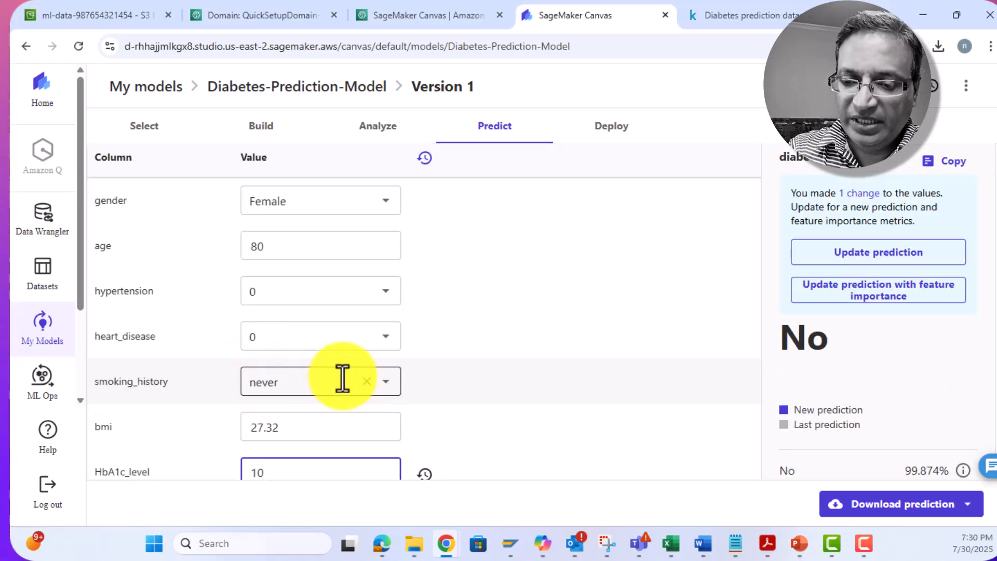
pyautogui.write('.8')
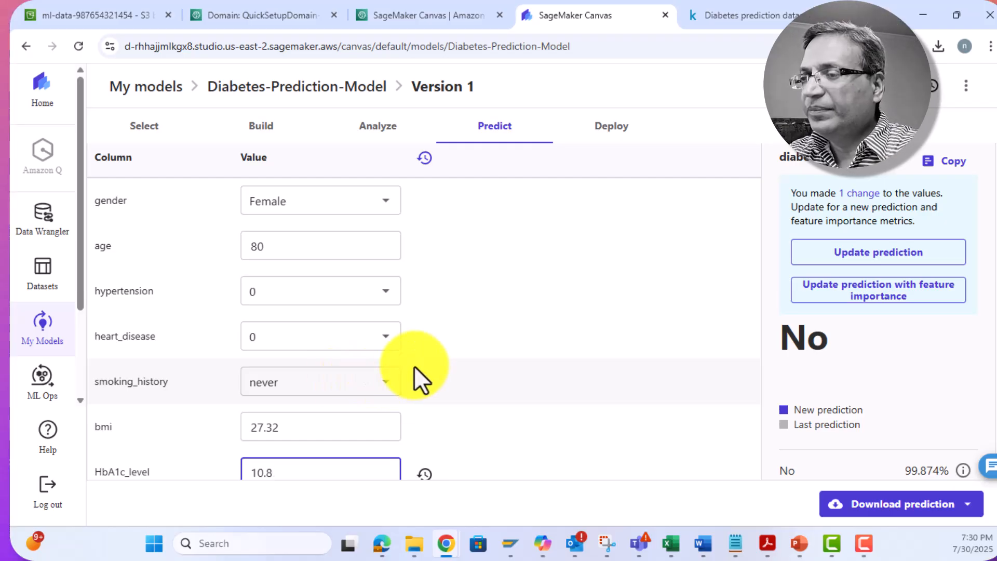
pyautogui.scroll(-2, 364, 395)
pyautogui.click(319, 425)
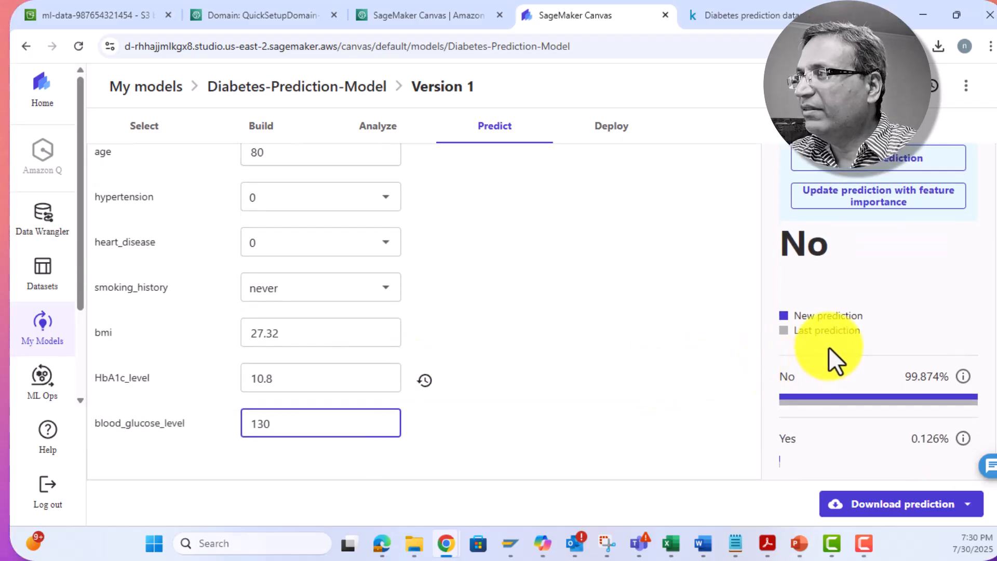
pyautogui.click(894, 158)
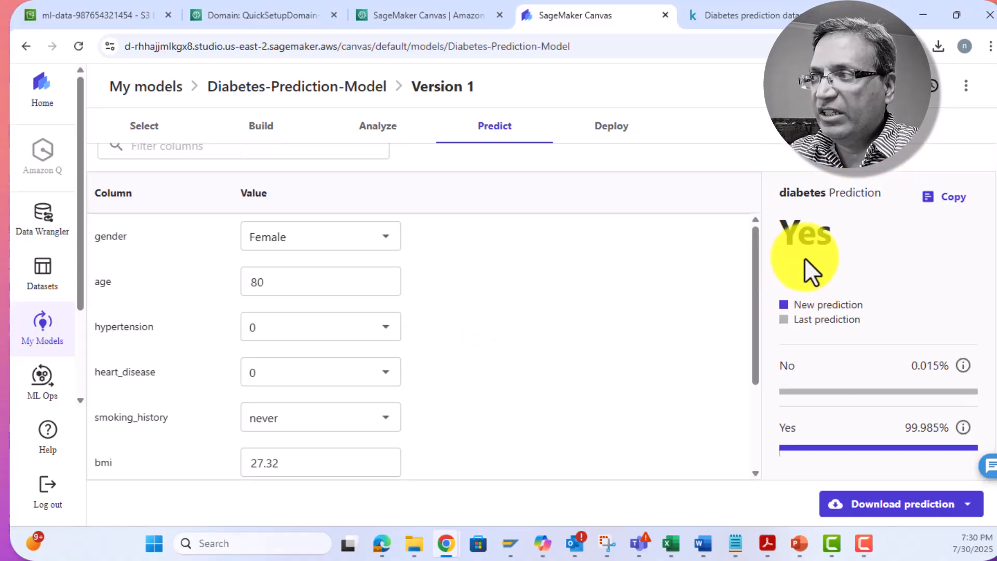
# - Set HbA1c_level to 4.8 and blood_glucose_level to 250, and update the diabetes prediction
pyautogui.scroll(-2, 557, 377)
pyautogui.scroll(-1, 557, 377)
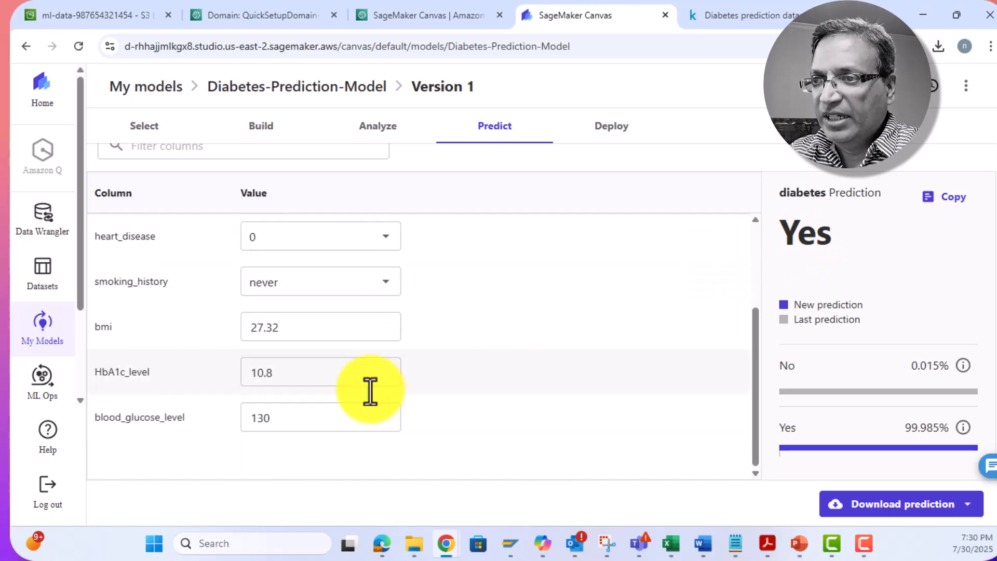
pyautogui.click(264, 374)
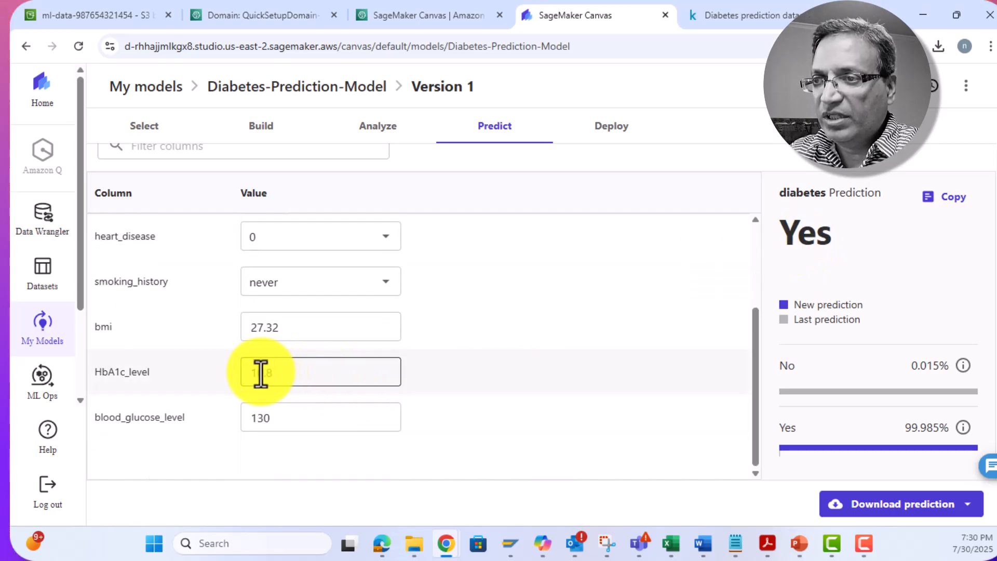
pyautogui.moveTo(262, 372); pyautogui.dragTo(232, 372)
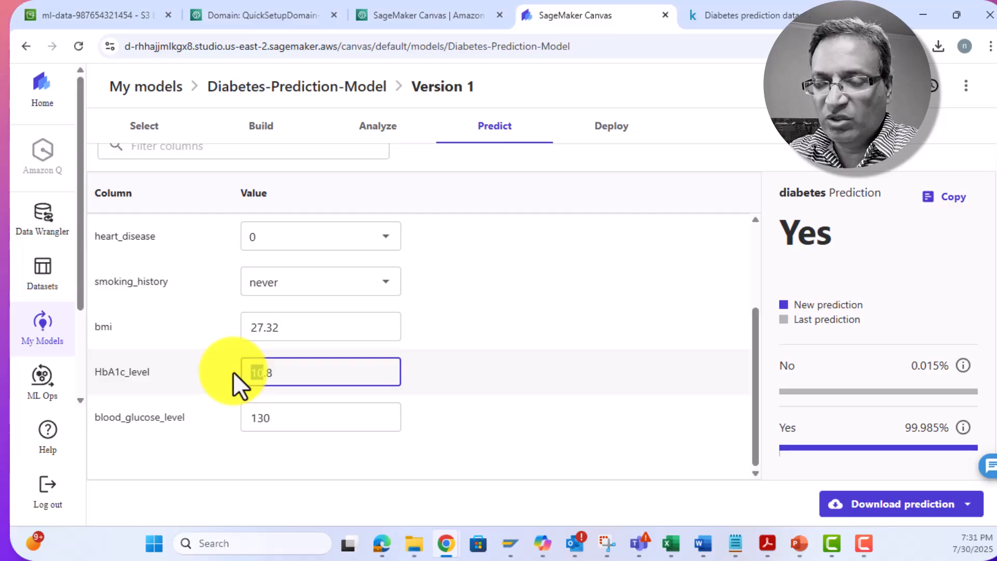
pyautogui.write('4')
pyautogui.scroll(-1, 291, 426)
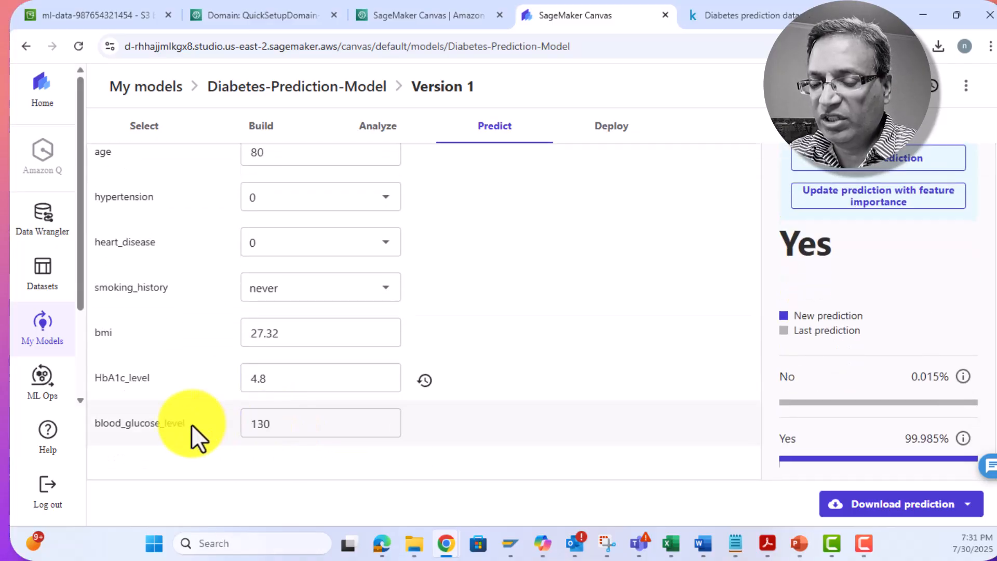
pyautogui.moveTo(291, 420); pyautogui.dragTo(227, 419)
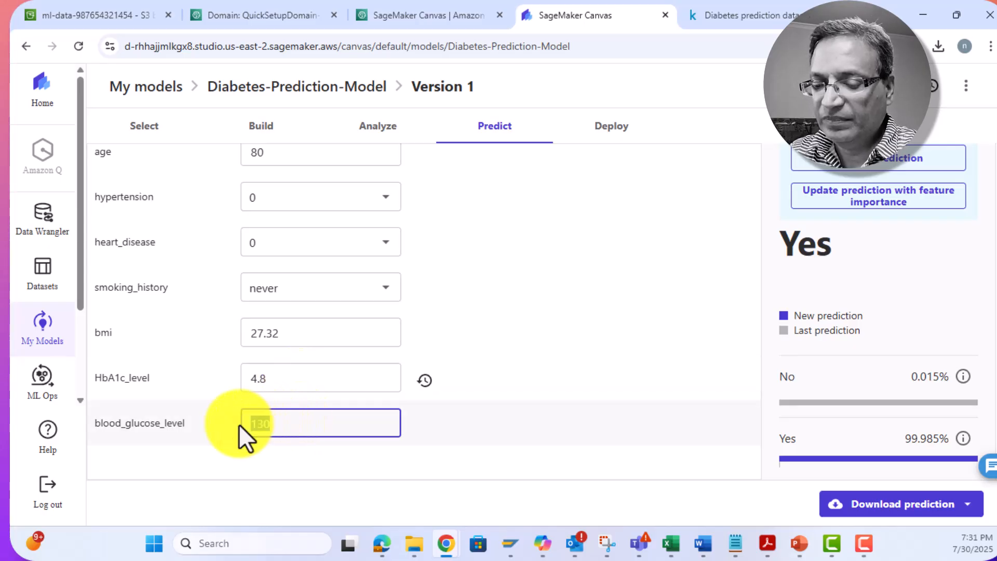
pyautogui.write('250')
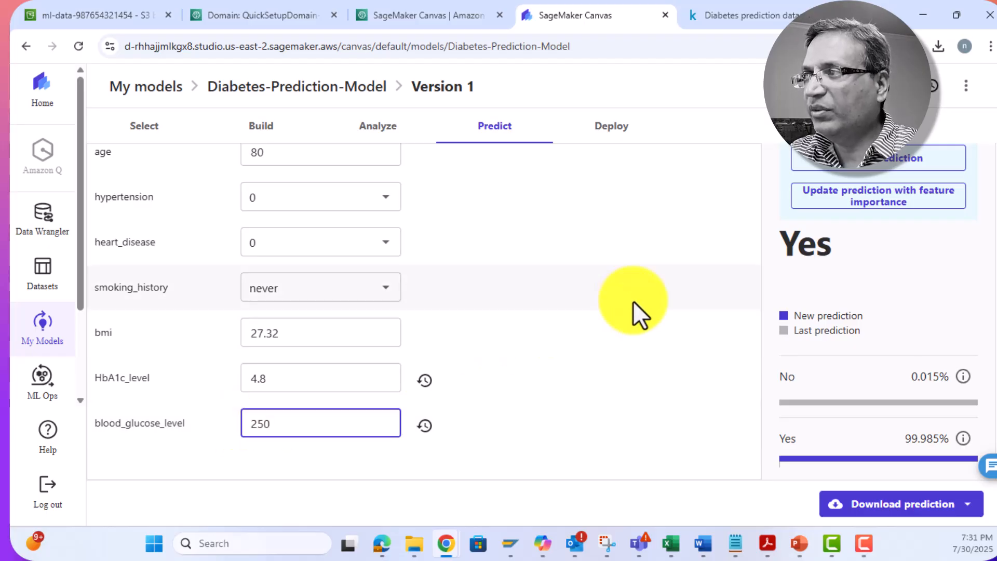
pyautogui.click(844, 169)
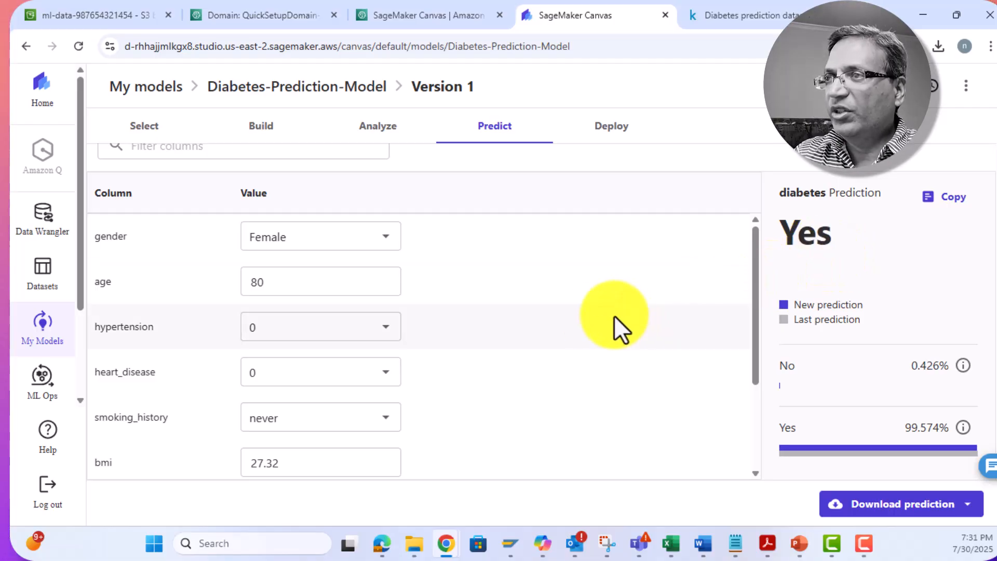
# - Go to the version list of Diabetes-Prediction-Model and show the actions available for version V1
pyautogui.click(254, 89)
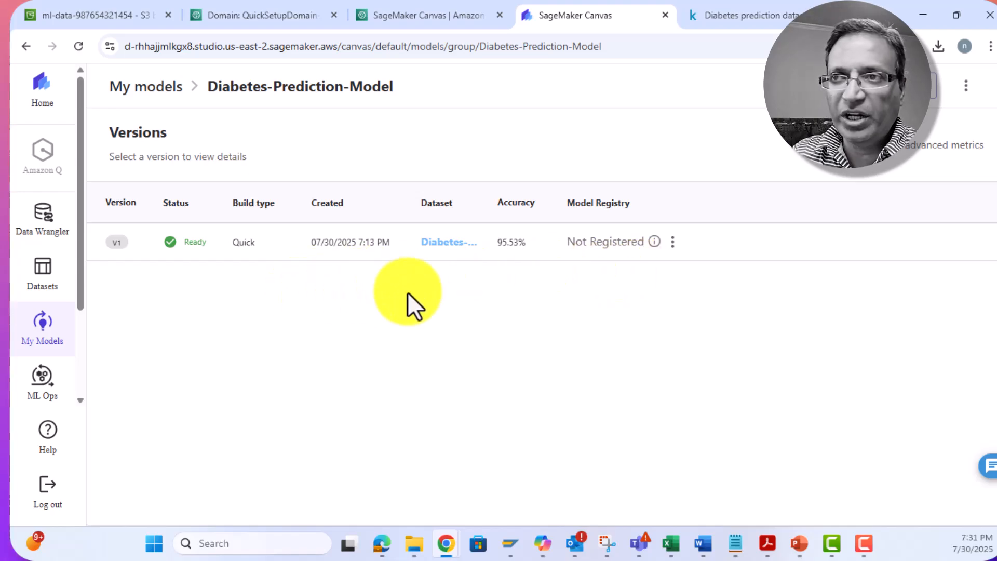
pyautogui.moveTo(661, 254)
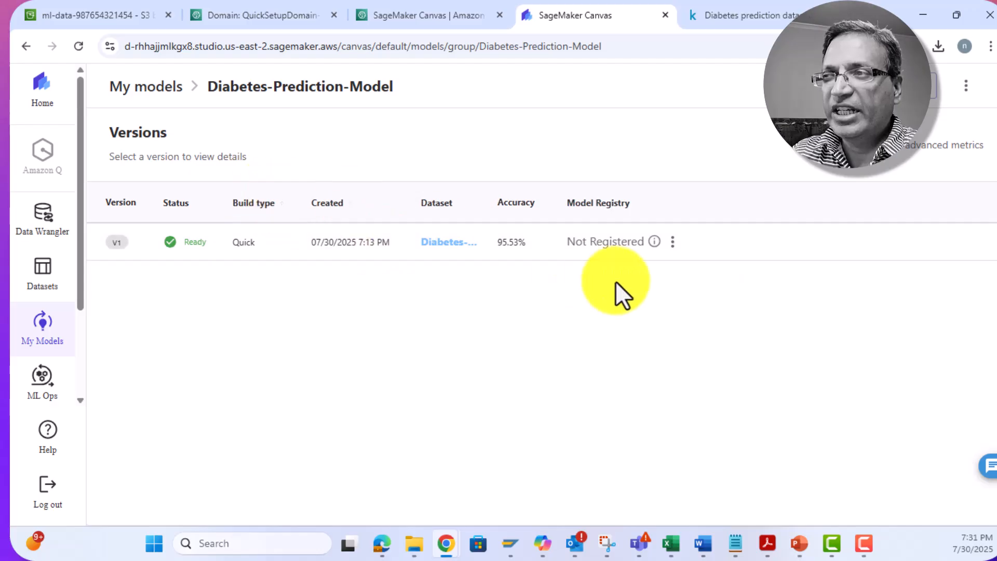
pyautogui.click(672, 244)
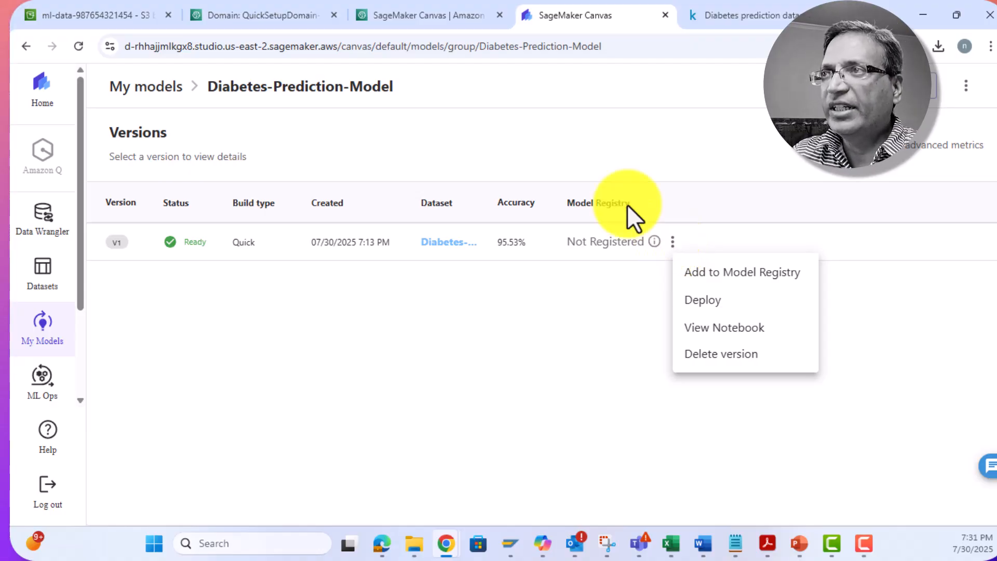
# - In the SageMaker AI console, check the direct deployment setting for Canvas models in the QuickSetupDomain default user profile's app configurations
pyautogui.click(462, 18)
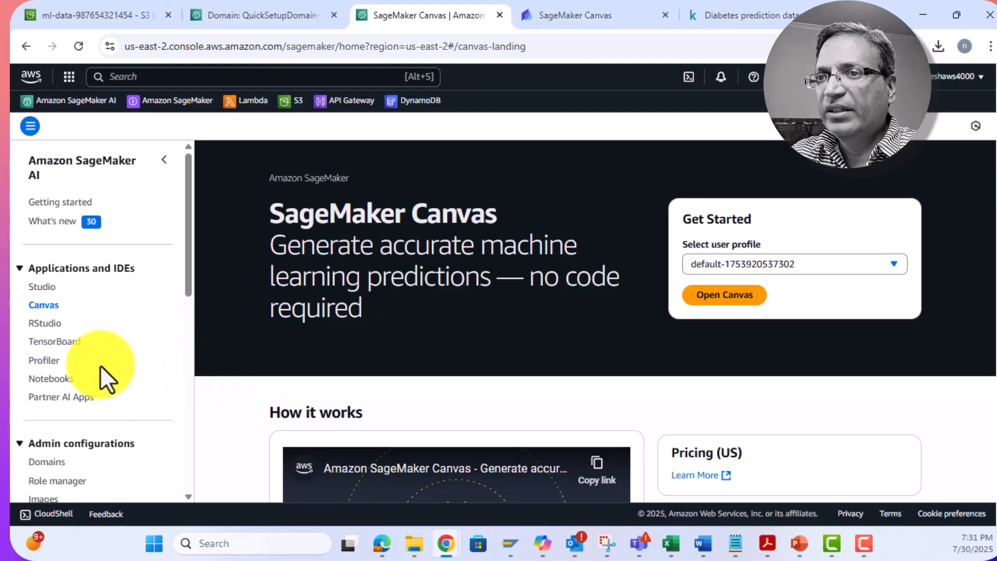
pyautogui.scroll(-3, 114, 382)
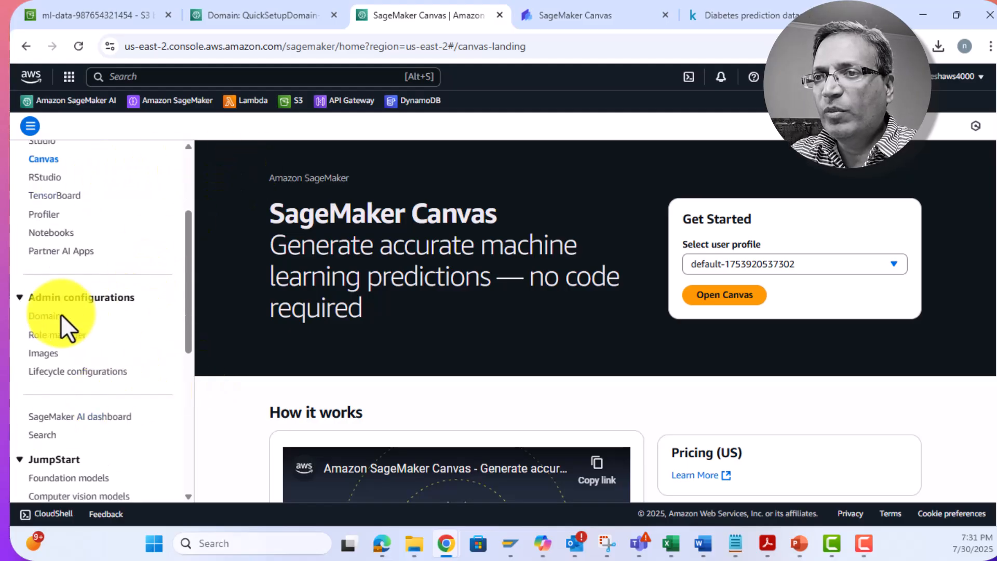
pyautogui.click(45, 318)
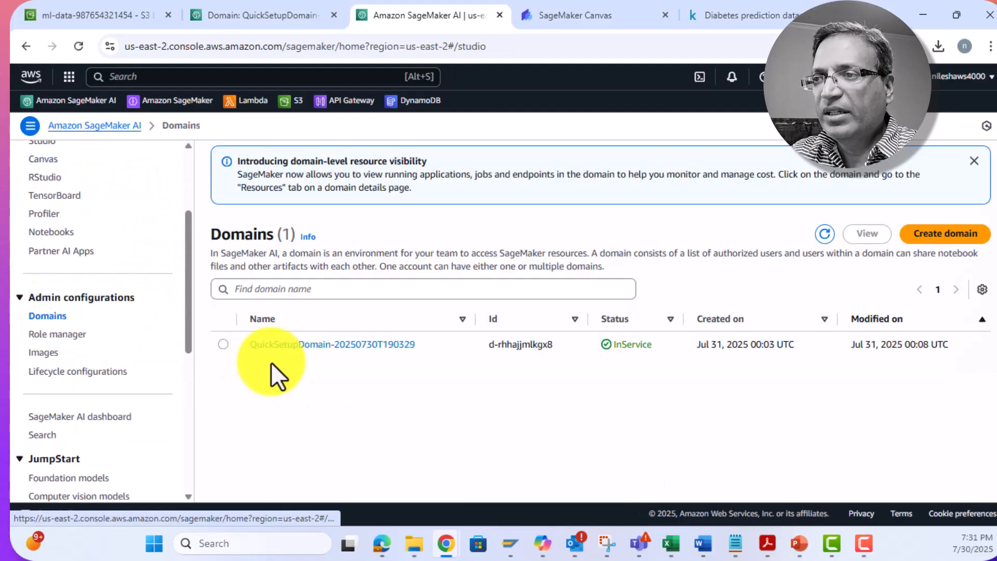
pyautogui.click(314, 346)
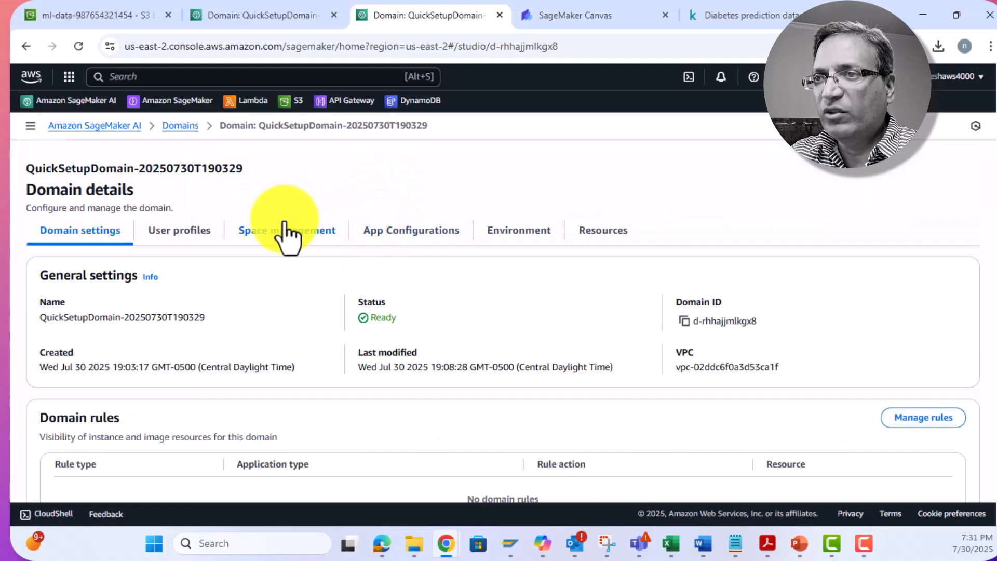
pyautogui.click(194, 234)
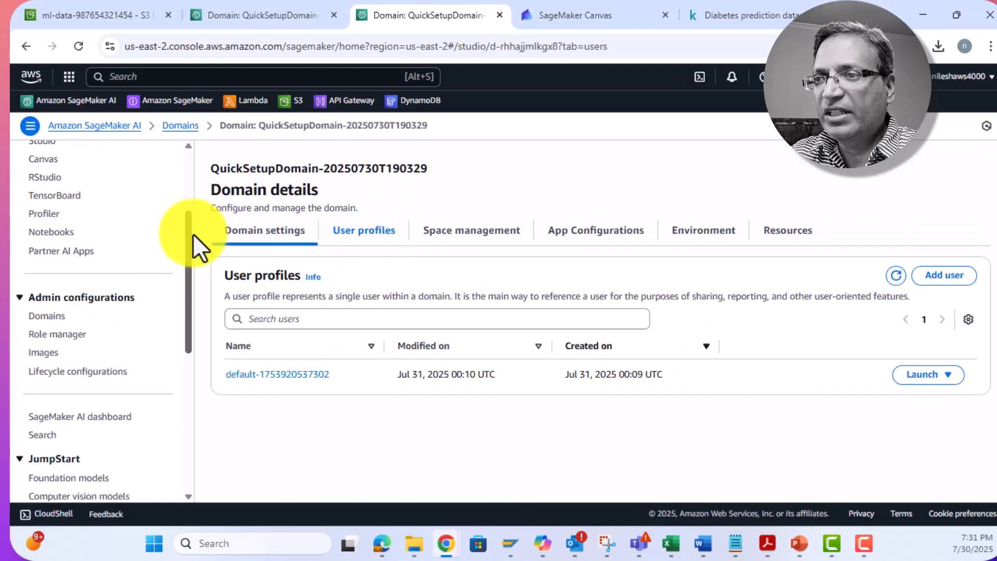
pyautogui.click(299, 374)
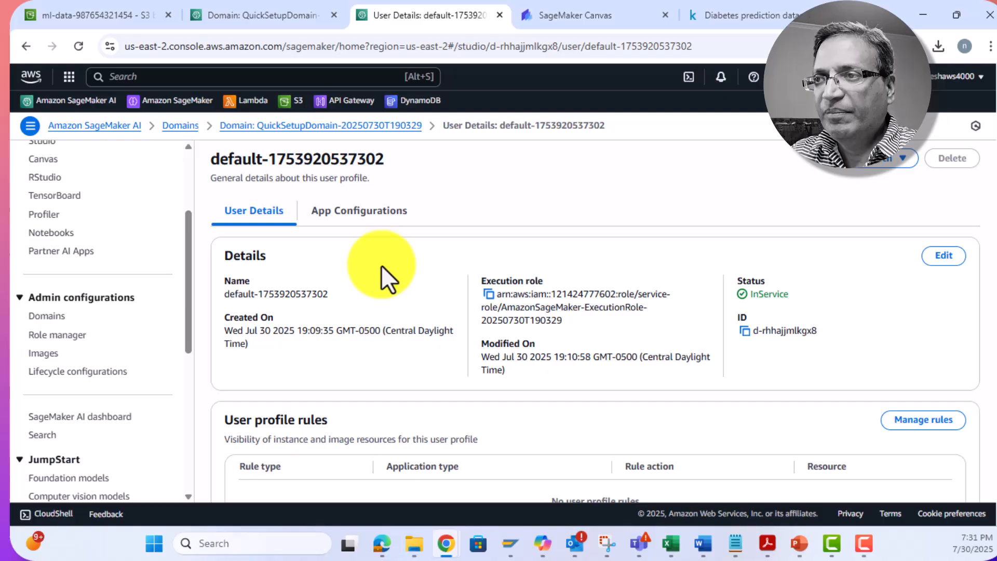
pyautogui.click(381, 214)
pyautogui.scroll(-20, 429, 387)
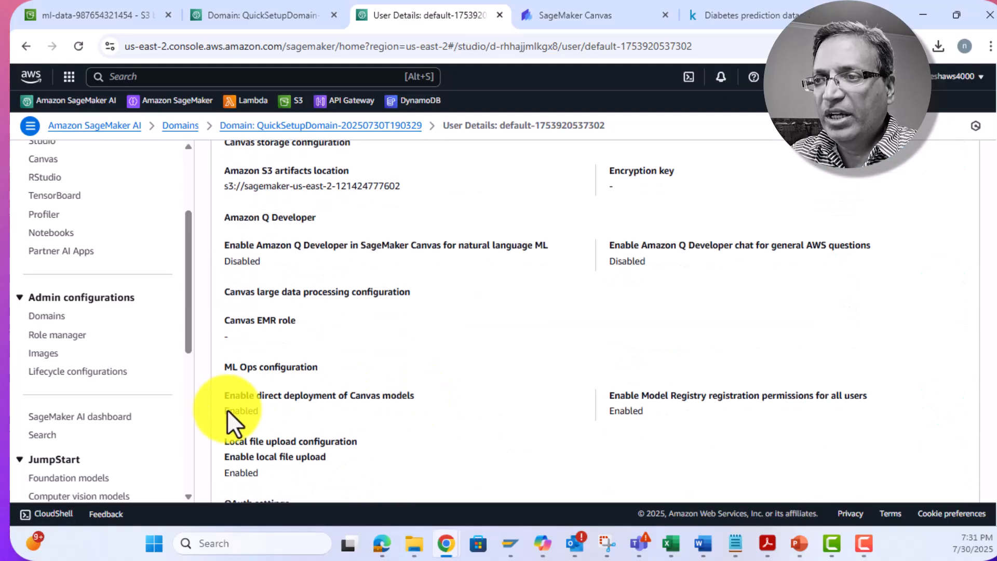
pyautogui.tripleClick(236, 397)
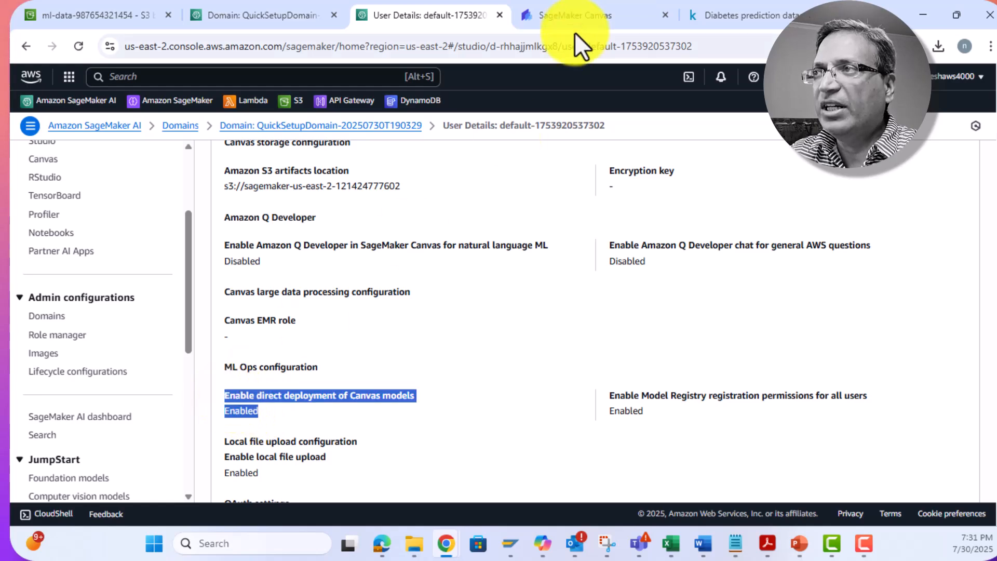
# - Back in SageMaker Canvas, deploy version V1 of Diabetes-Prediction-Model to a real-time endpoint with the suggested name, ml.m5.12xlarge instance type and instance count 2
pyautogui.click(581, 15)
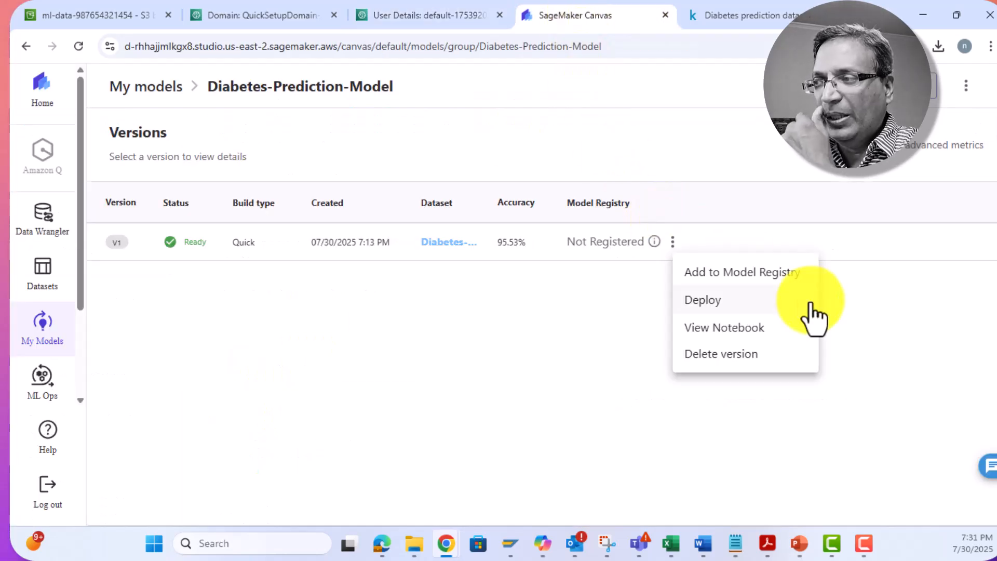
pyautogui.click(694, 307)
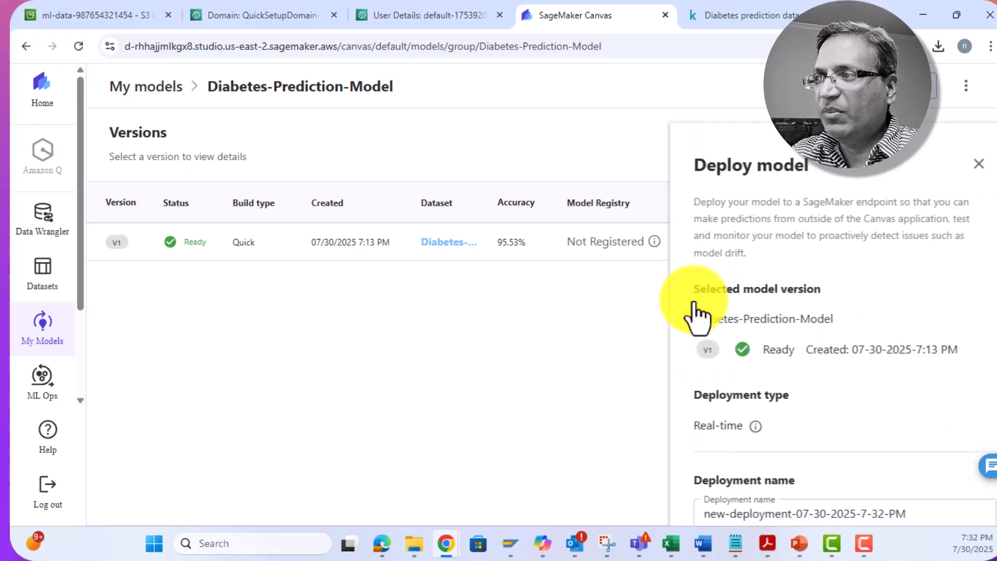
pyautogui.scroll(-2, 823, 359)
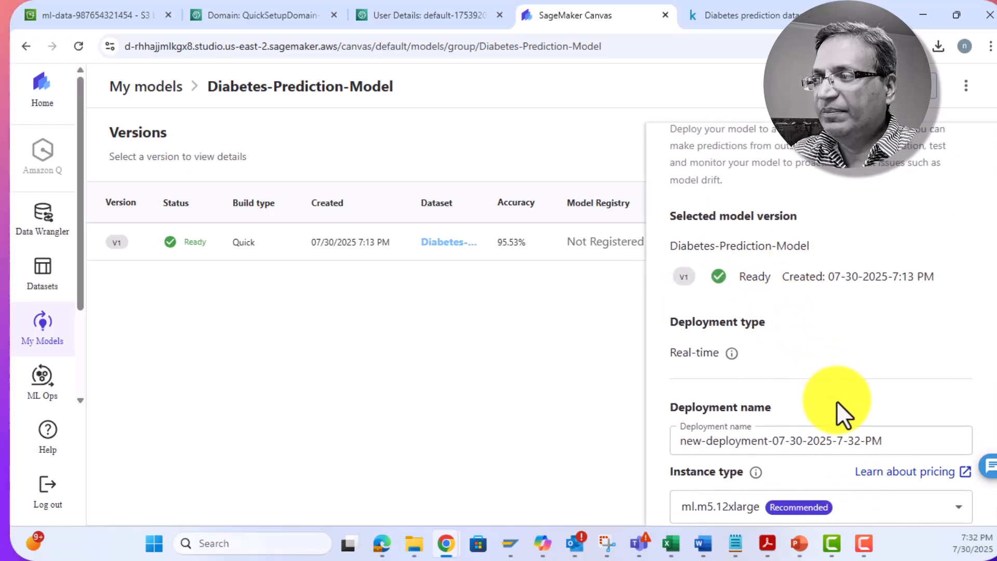
pyautogui.scroll(-2, 837, 395)
pyautogui.scroll(-2, 837, 400)
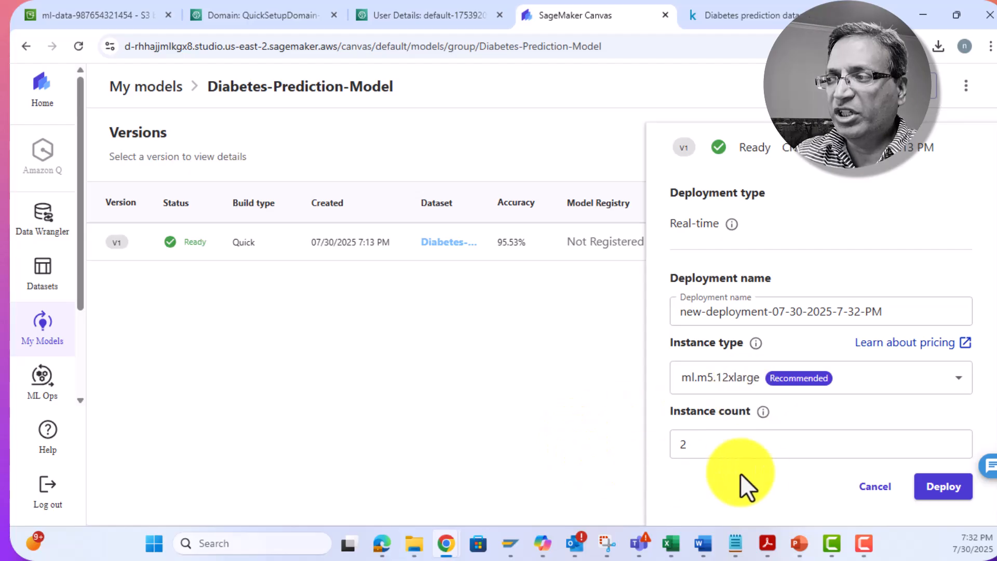
pyautogui.click(957, 494)
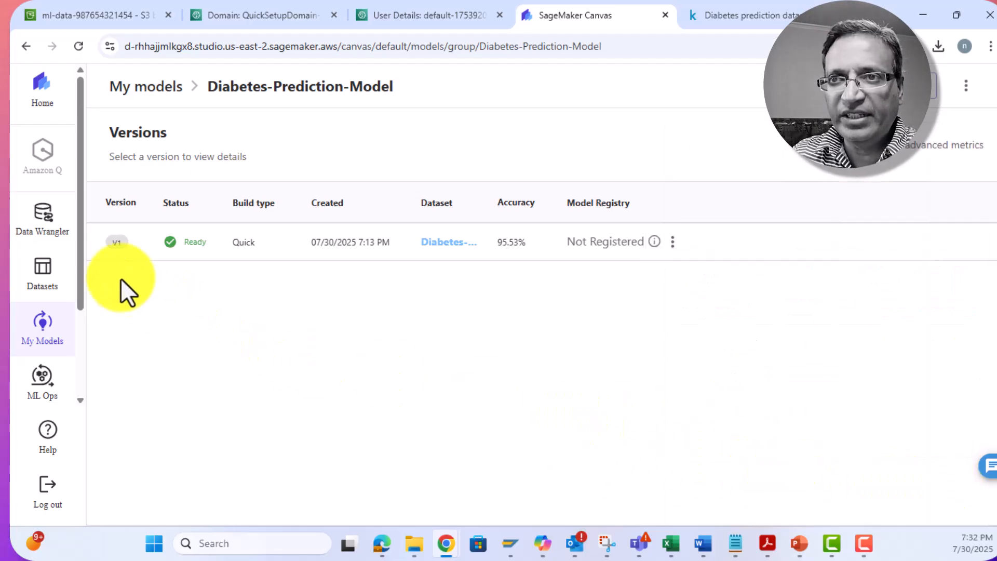
# - Review the Data Wrangler data flows, the available datasets and the My models overview
pyautogui.click(52, 229)
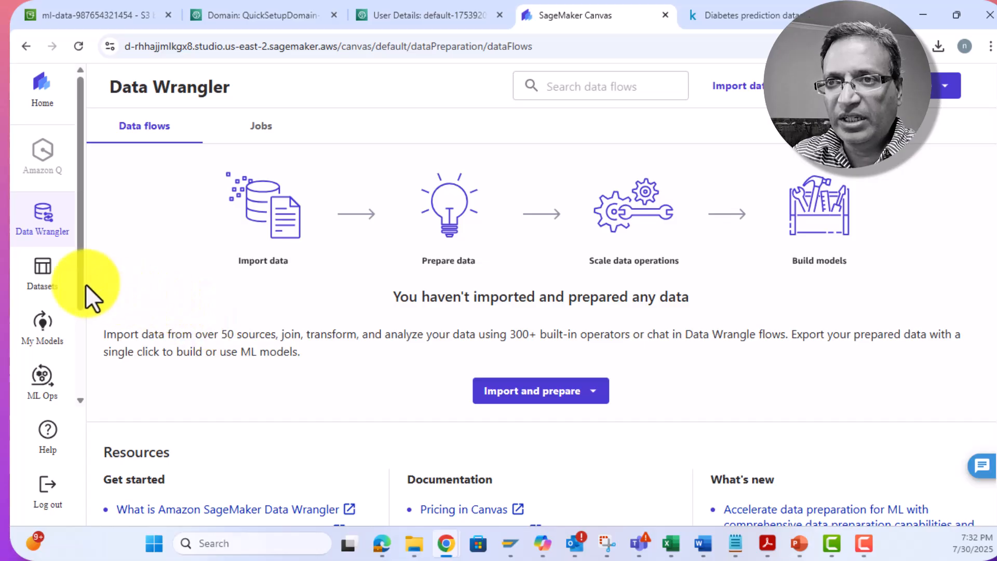
pyautogui.click(47, 280)
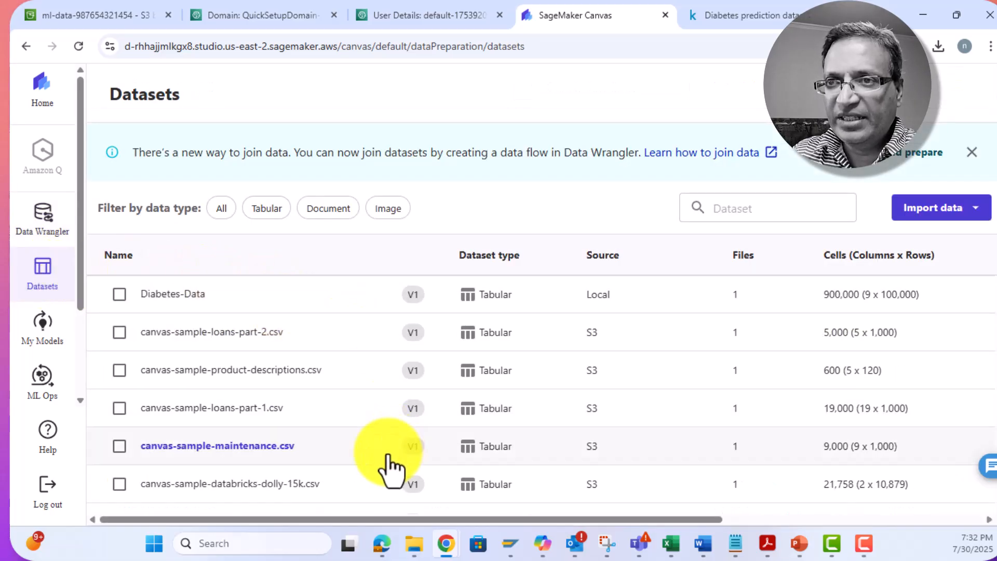
pyautogui.scroll(-1, 260, 426)
pyautogui.scroll(-1, 260, 426)
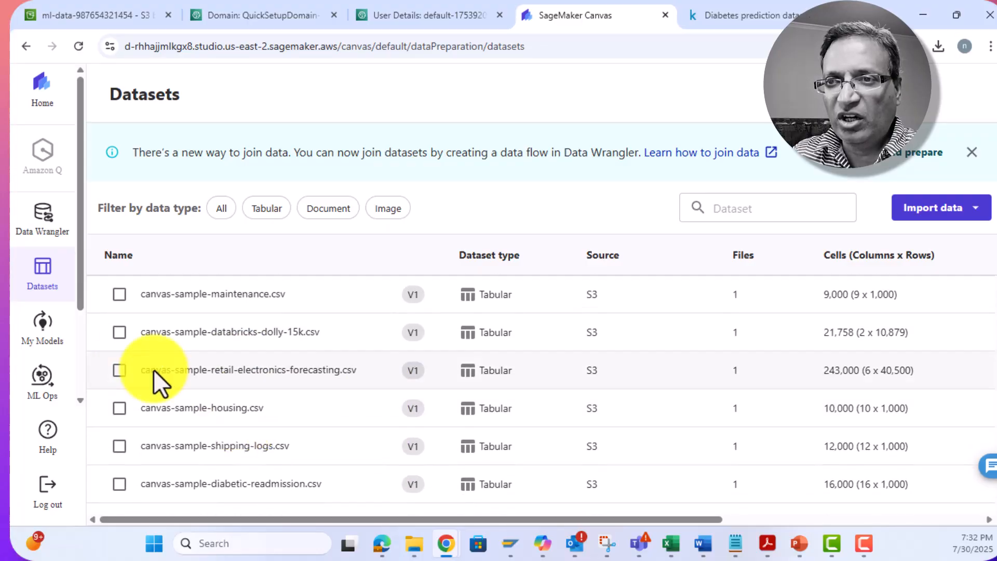
pyautogui.click(39, 341)
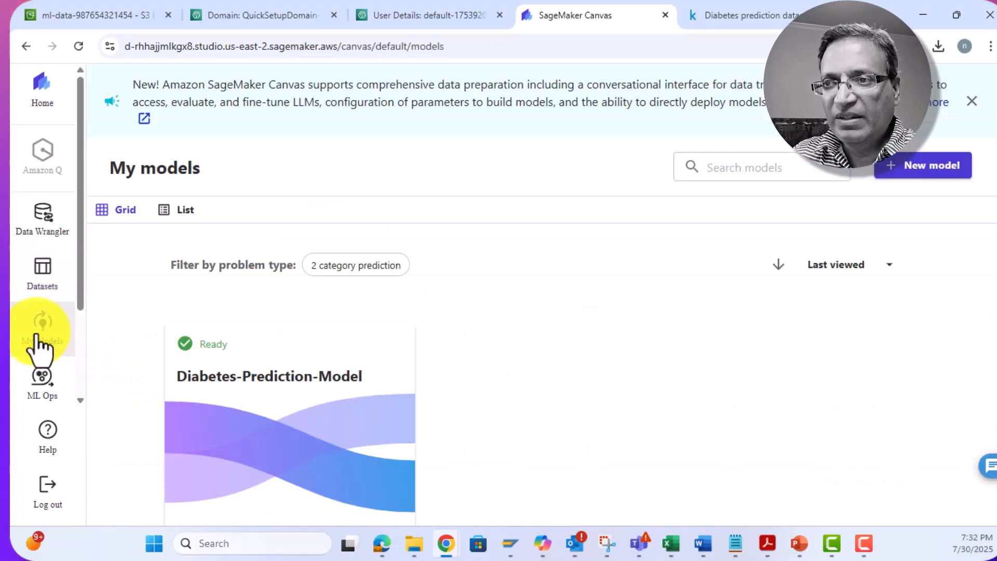